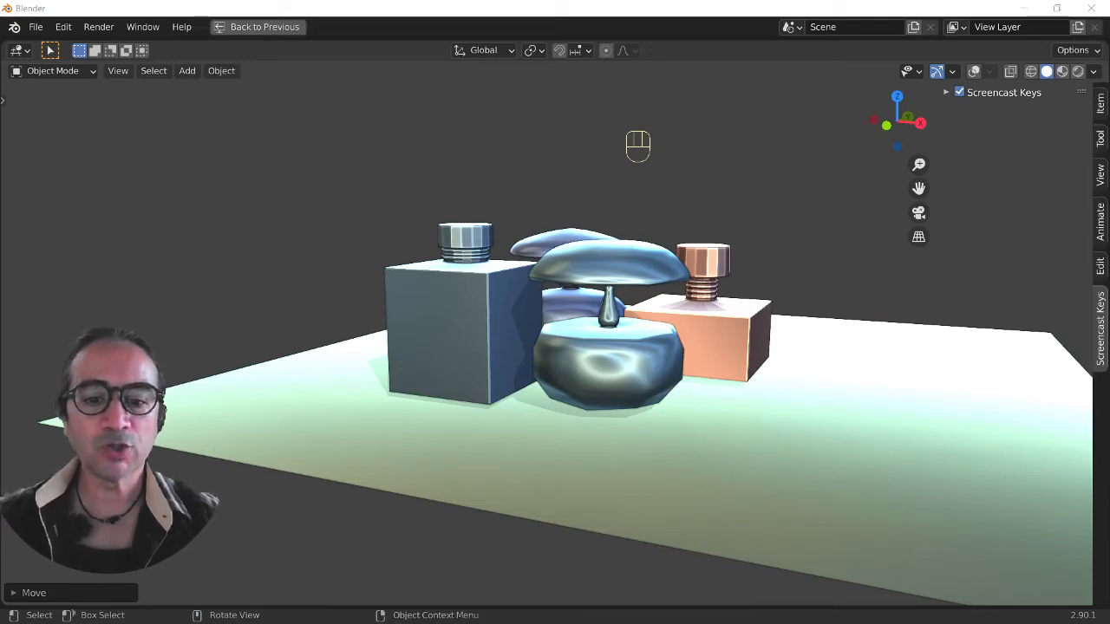
scroll(603, 404, up, 5)
middle_drag(603, 404, 364, 378)
scroll(563, 392, up, 3)
scroll(513, 394, down, 3)
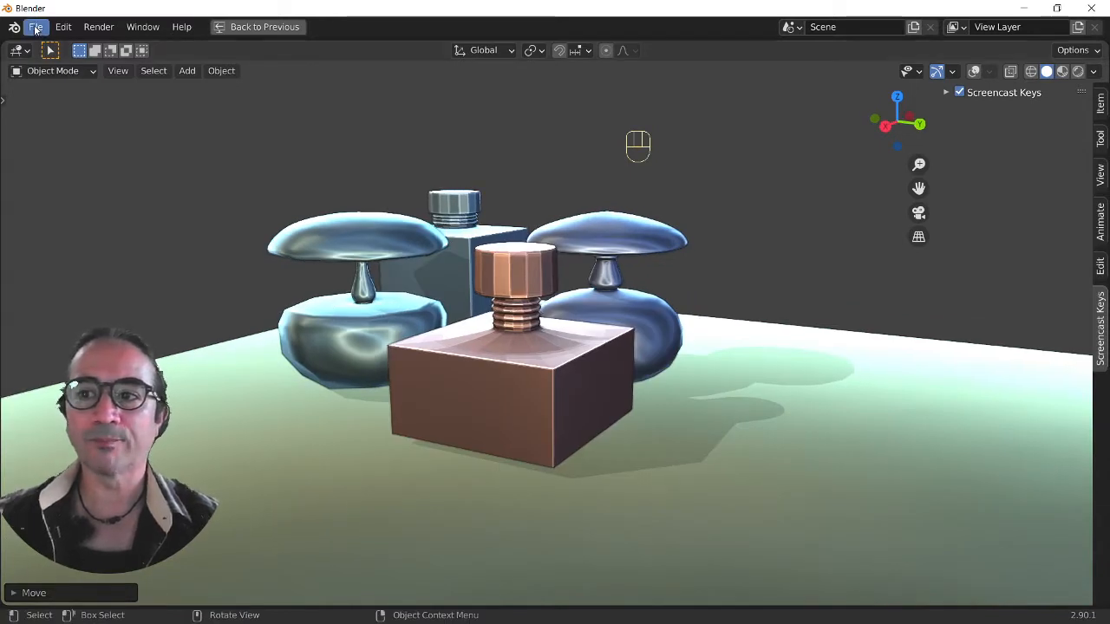
- Hide all four bottle objects, leaving the ground plane visible, and turn on the viewport overlays
key(shift)
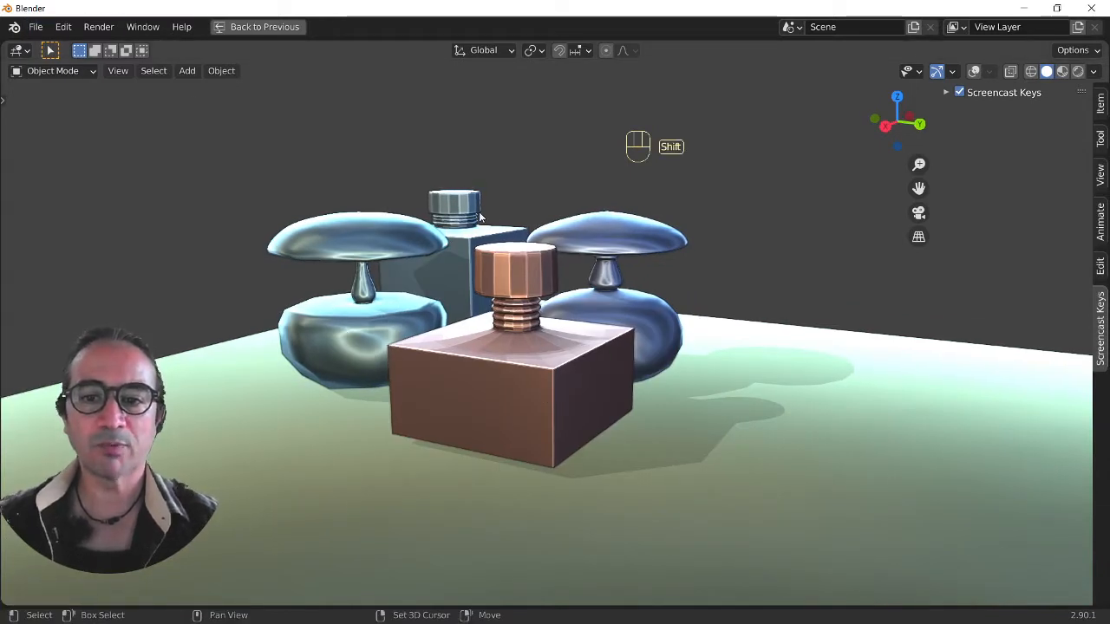
key(h)
click(973, 73)
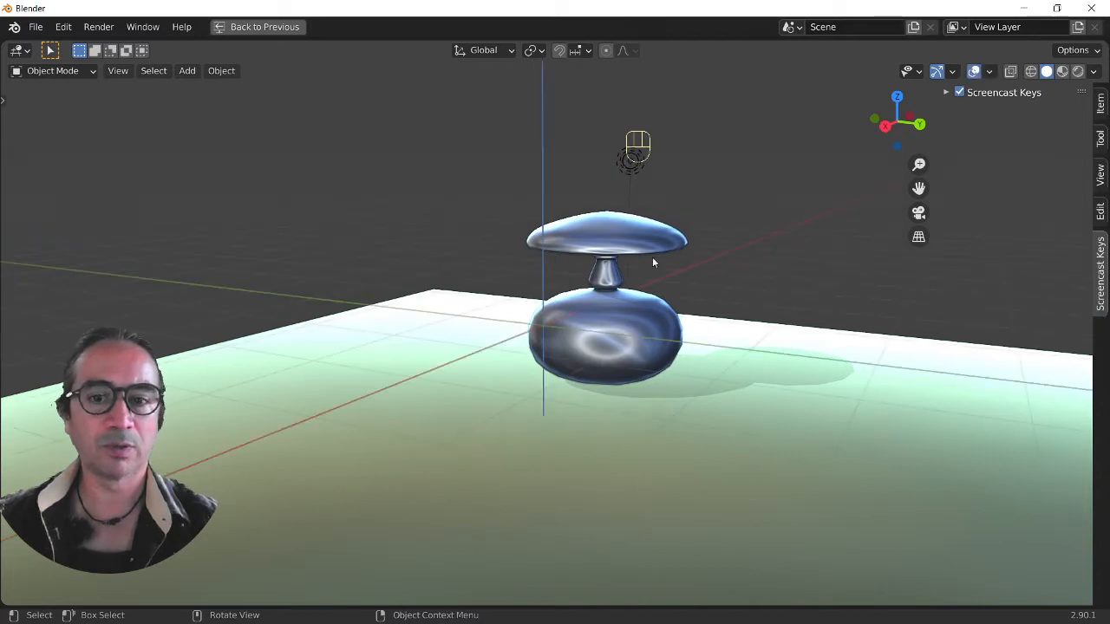
click(626, 244)
key(h)
- Add a cube mesh at the centre of the scene
middle_drag(519, 405, 560, 404)
key(shift+a)
mouse_move(547, 289)
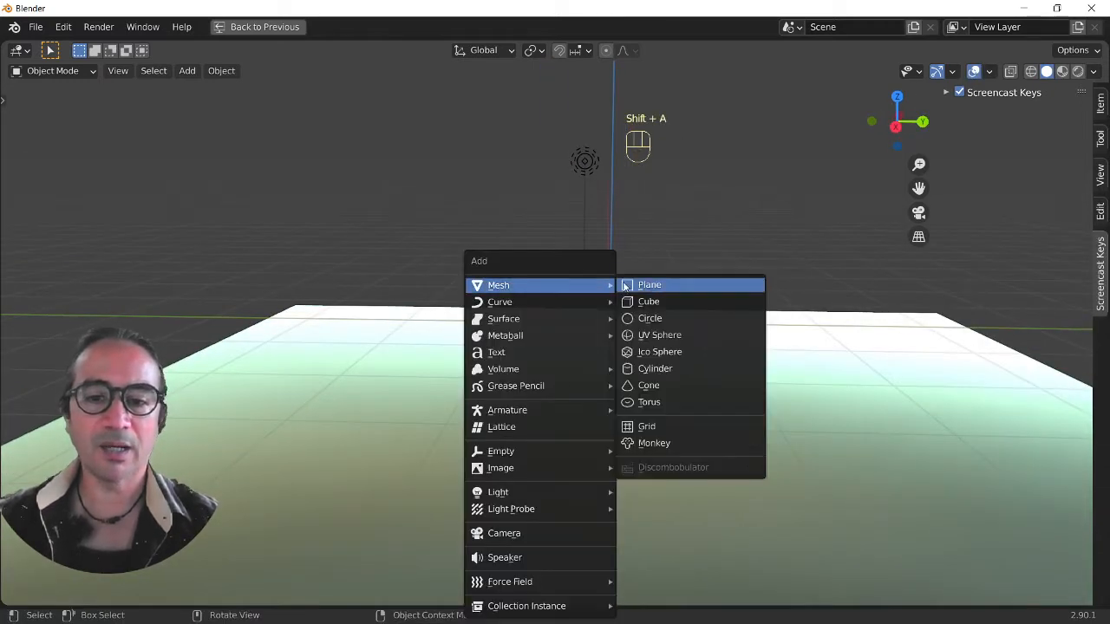
click(658, 303)
- Lower the ground plane along the Z axis to just beneath the cube
middle_drag(669, 356, 685, 376)
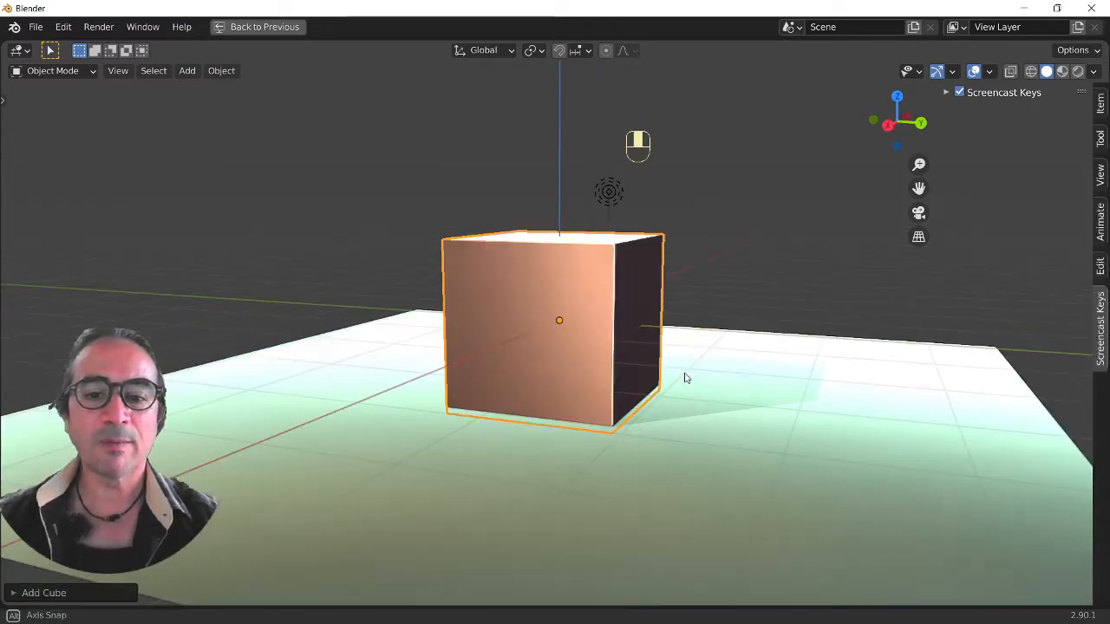
click(690, 428)
key(g)
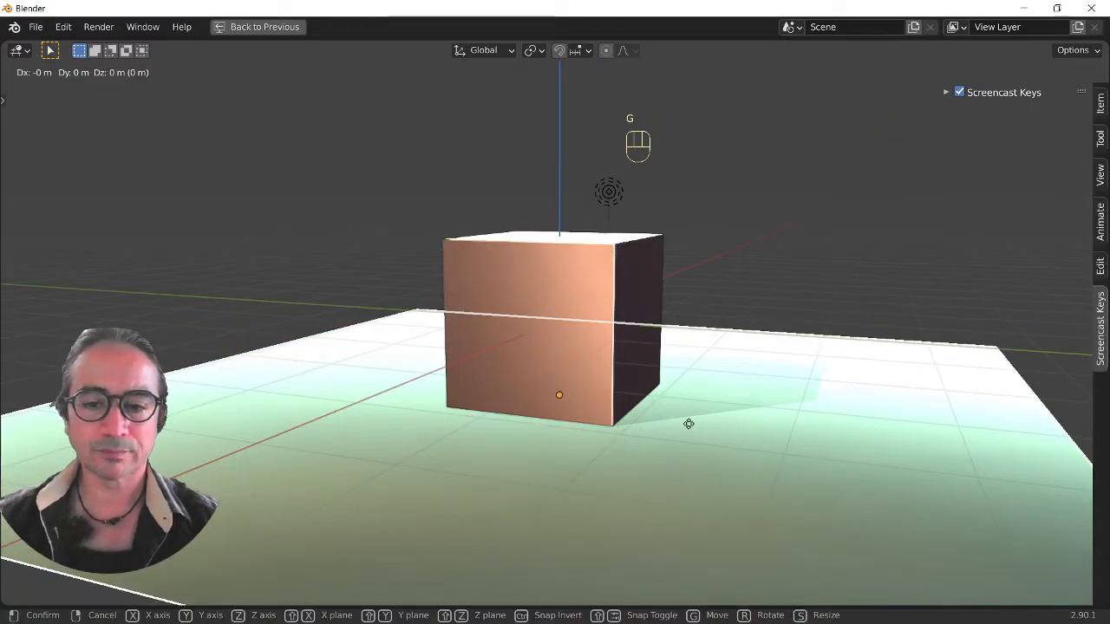
key(z)
click(693, 432)
- Open the cube in Edit Mode and select only its top face
click(598, 341)
mouse_move(597, 340)
middle_down()
mouse_move(608, 335)
mouse_move(545, 342)
mouse_move(586, 342)
middle_up()
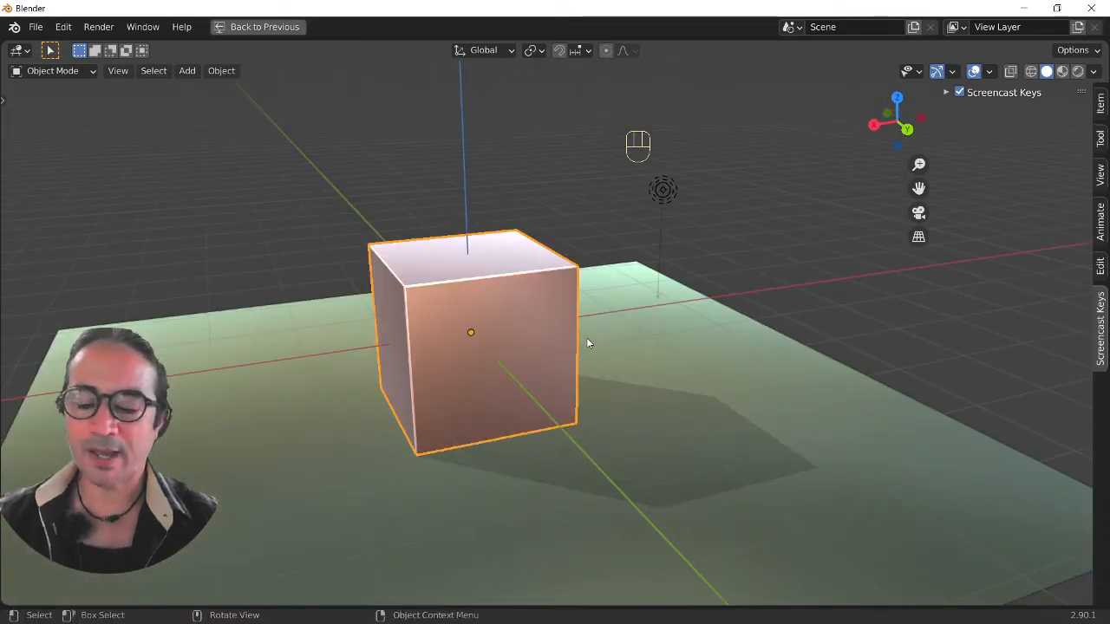
key(Tab)
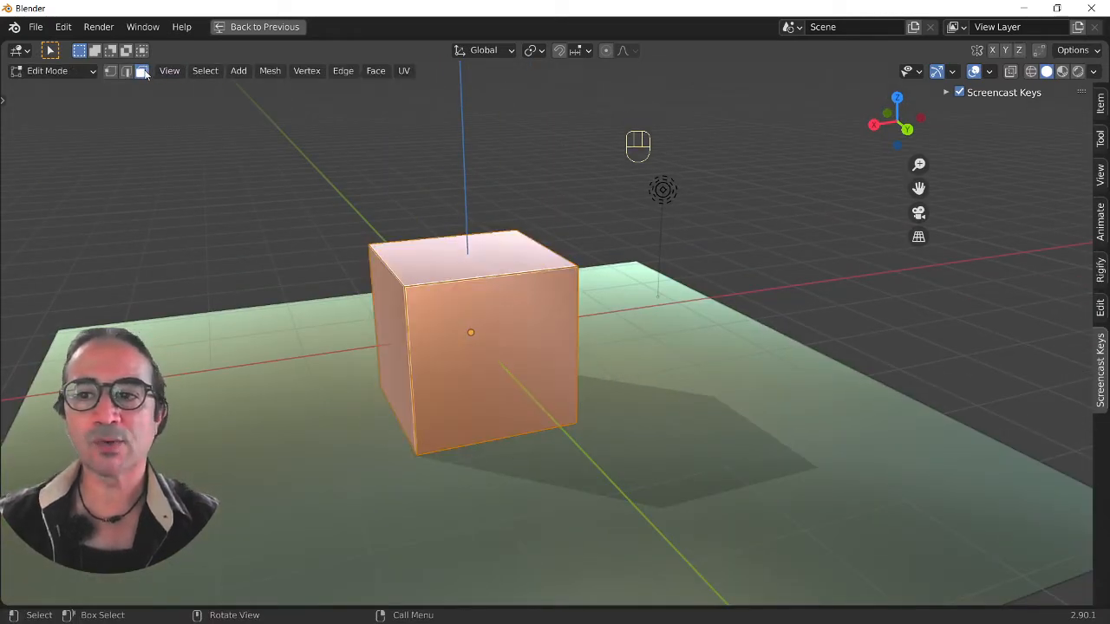
click(448, 256)
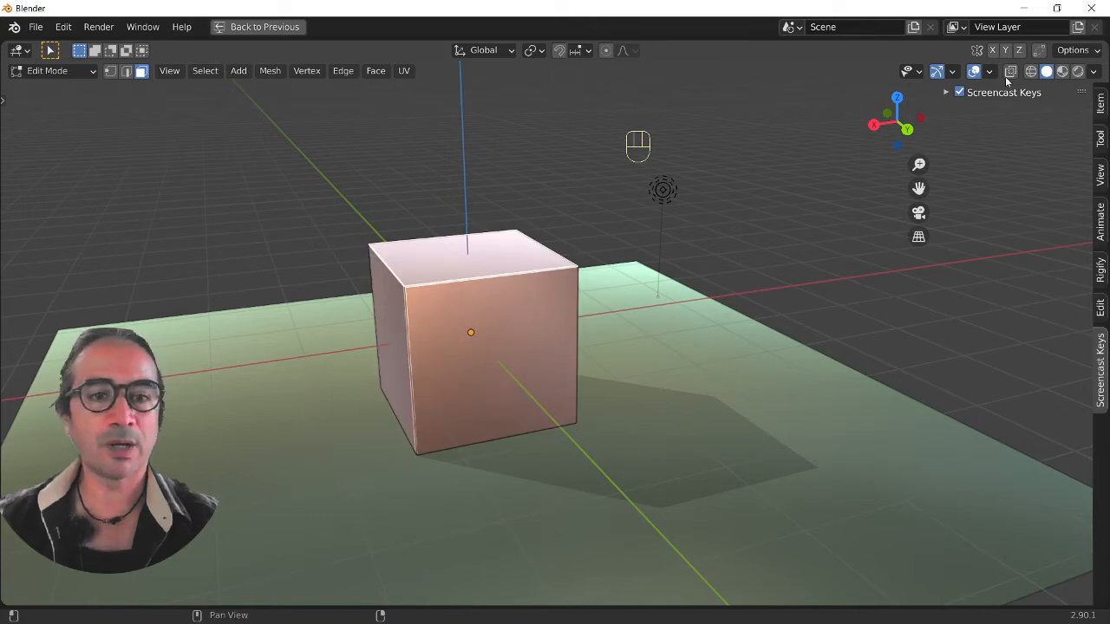
- Change the solid viewport shading's lighting from MatCap to Studio
click(1092, 73)
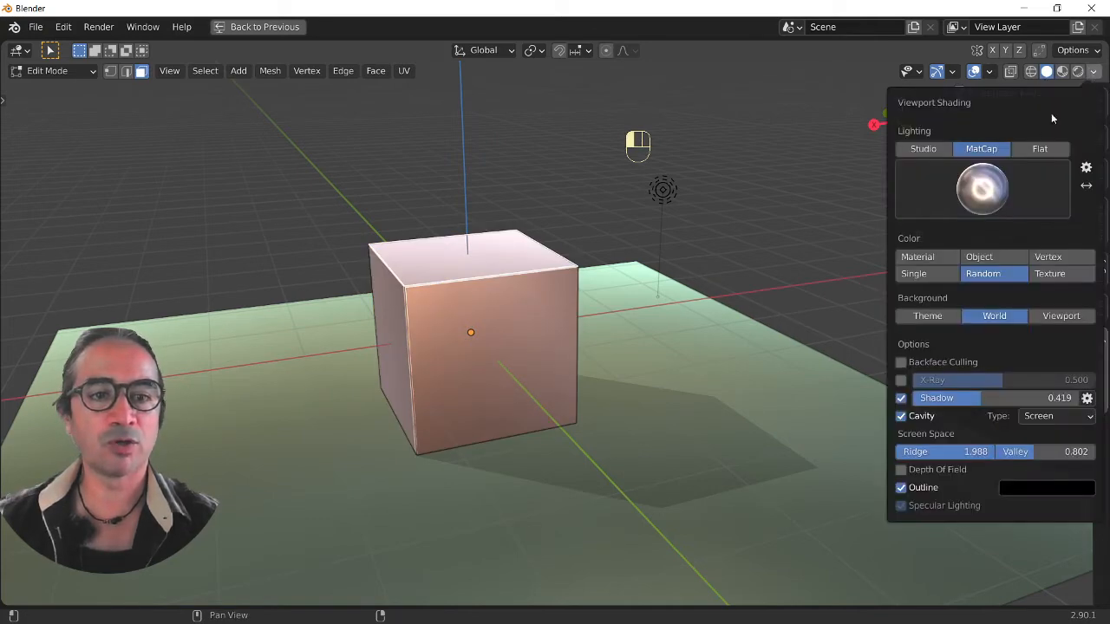
click(924, 149)
middle_drag(624, 381, 448, 295)
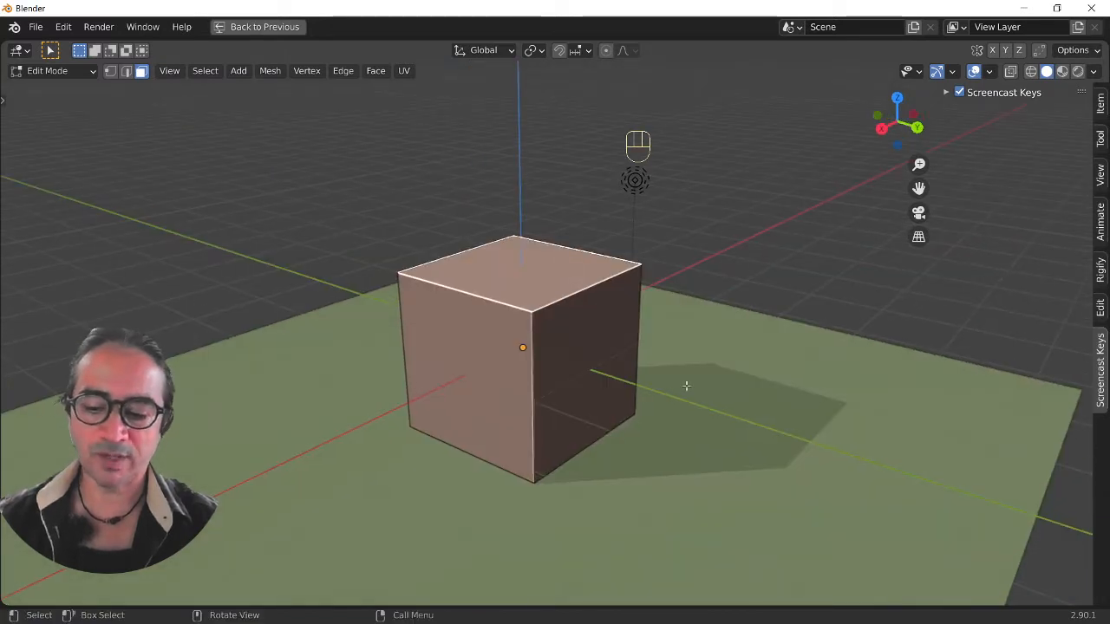
- Assign the cube's top face to a new vertex group named test1 and return to Object Mode
key(ctrl+g)
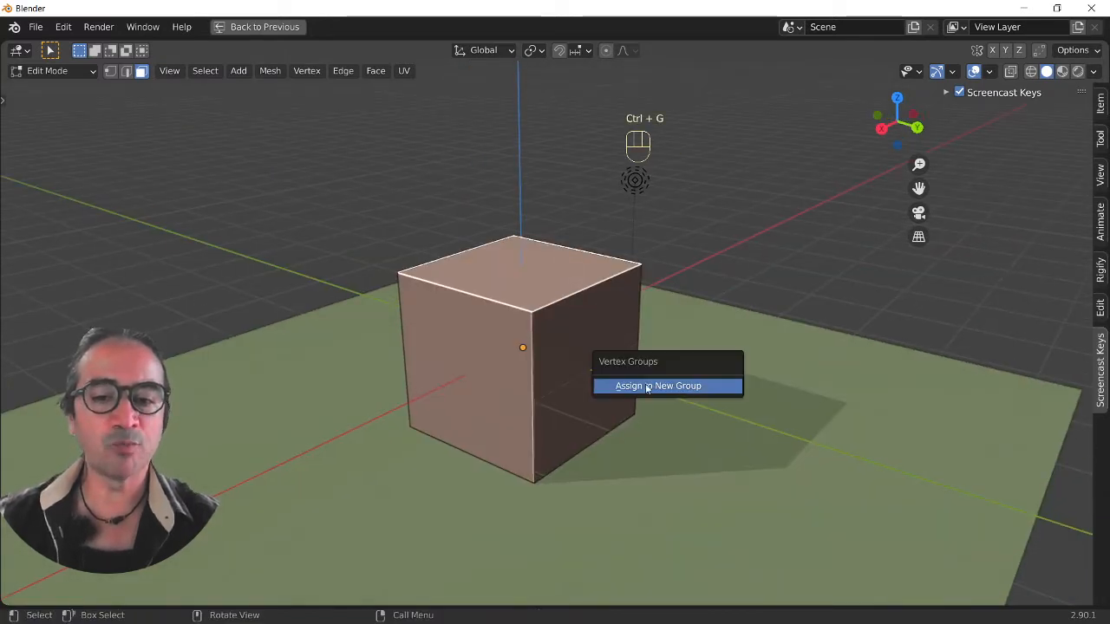
click(674, 387)
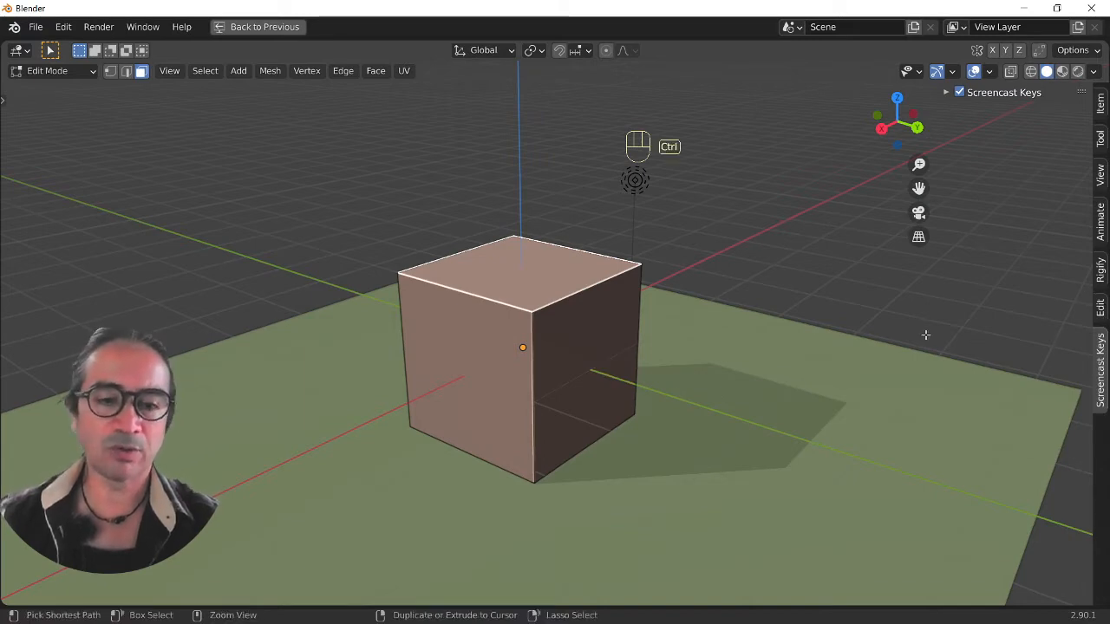
key(ctrl+space)
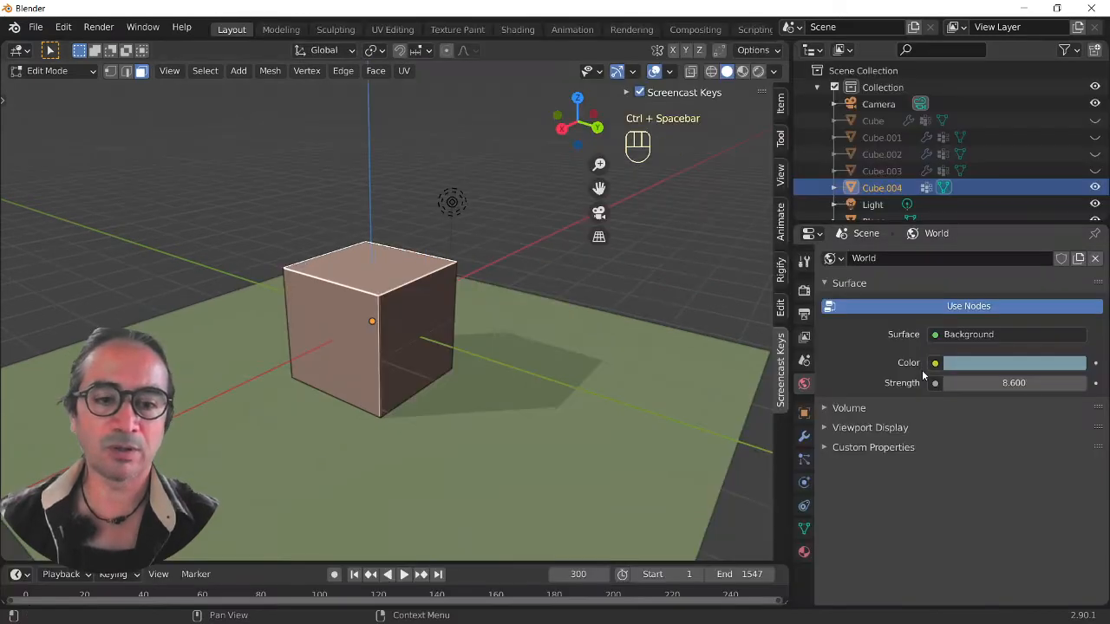
click(804, 530)
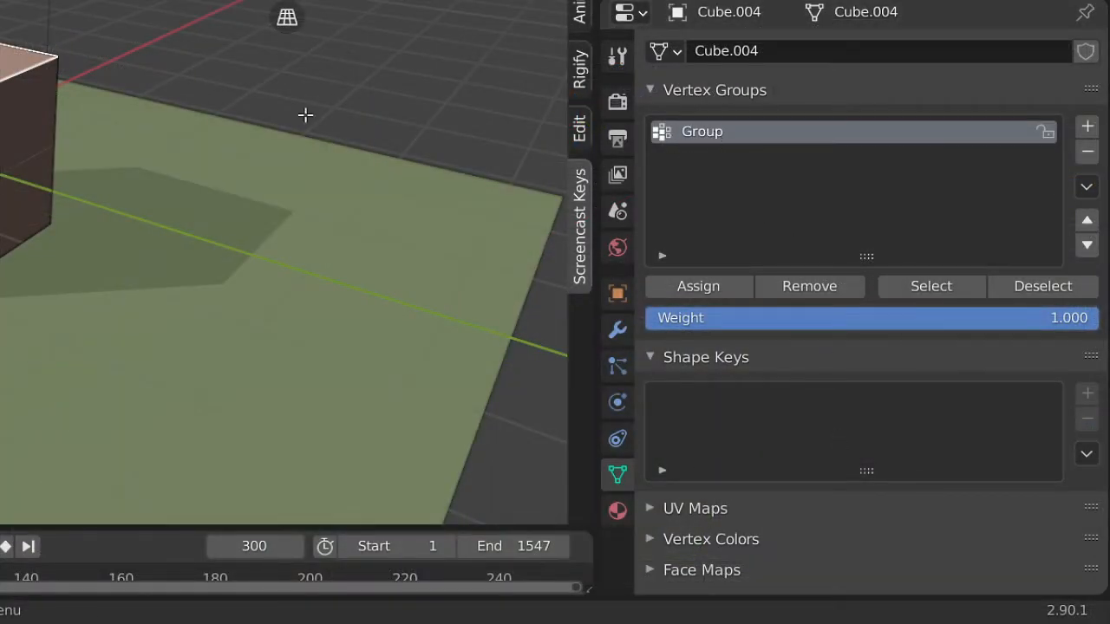
double_click(764, 137)
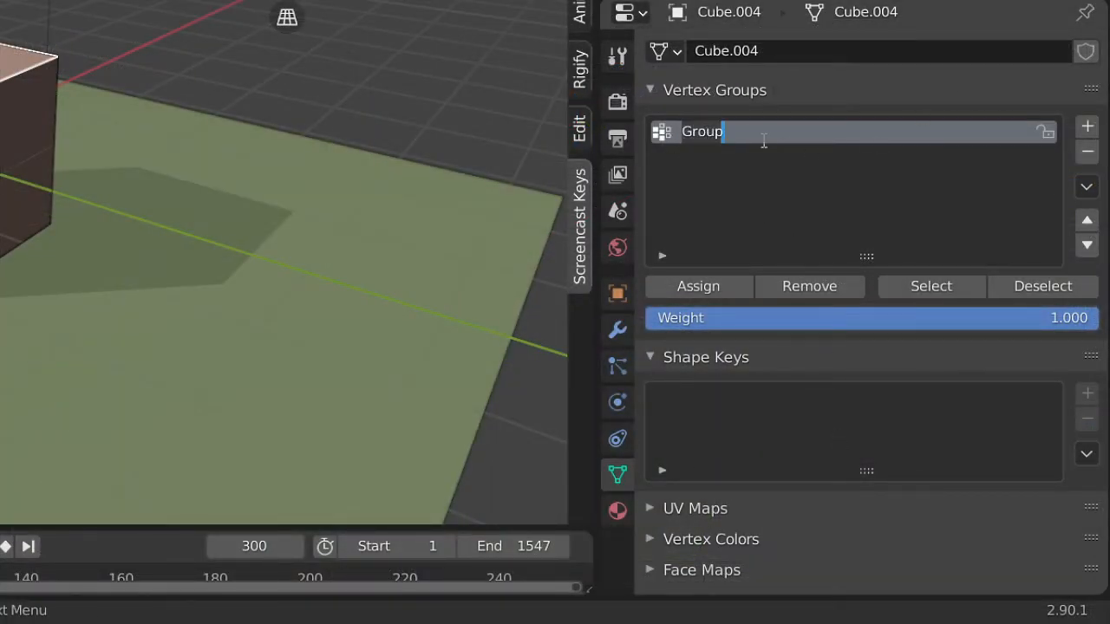
text(test1)
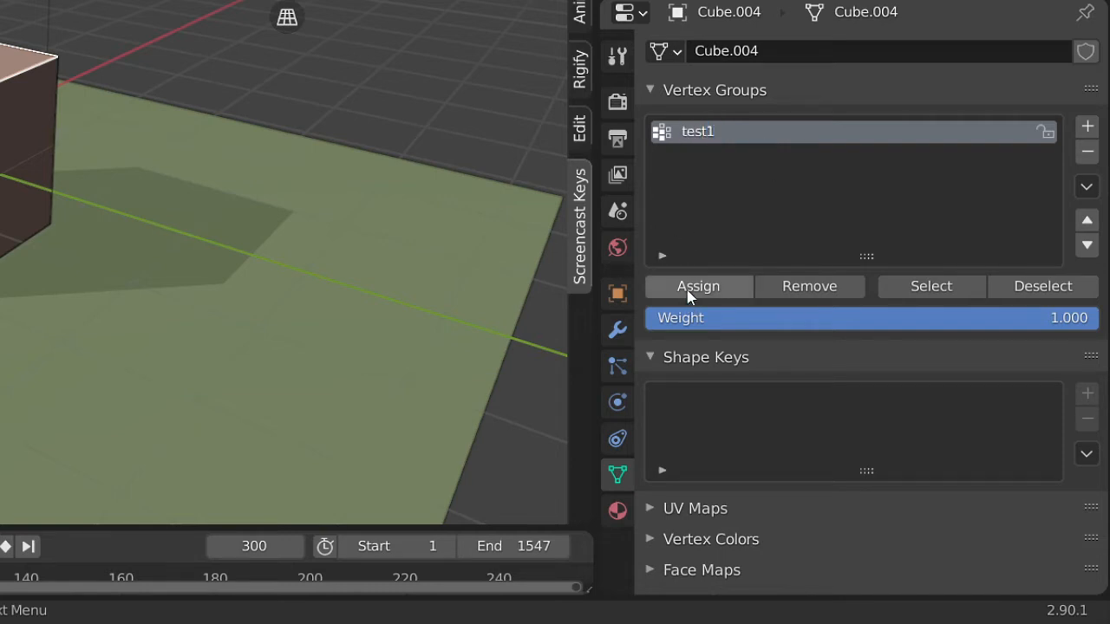
click(688, 291)
key(Tab)
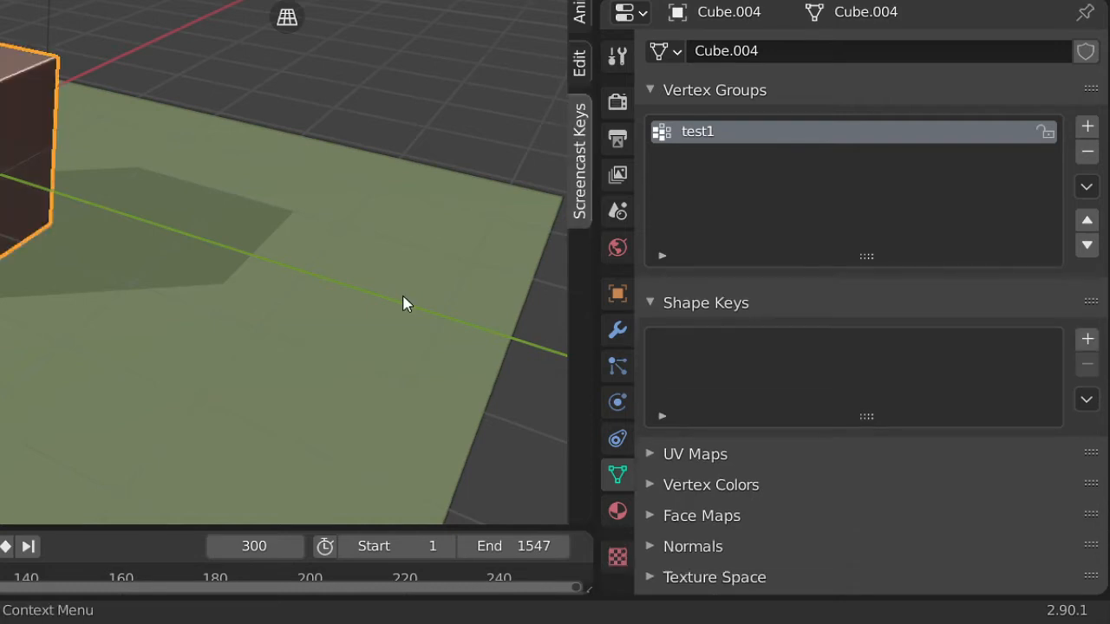
- Hide the viewport overlays and add a Bevel modifier to the cube
middle_drag(94, 272, 104, 274)
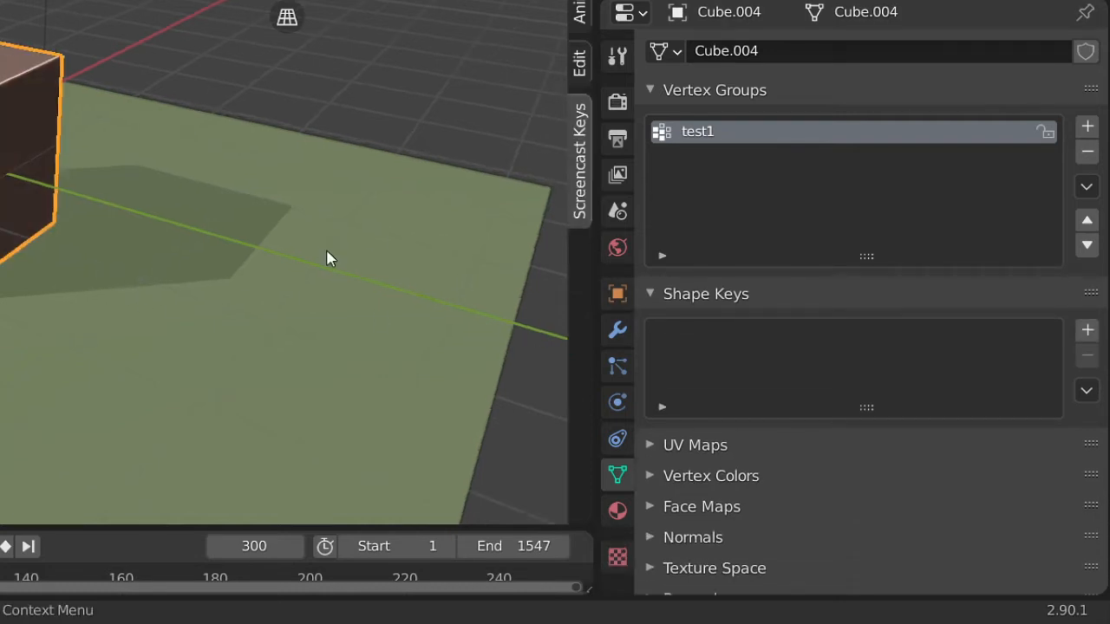
shift+middle_drag(174, 286, 500, 381)
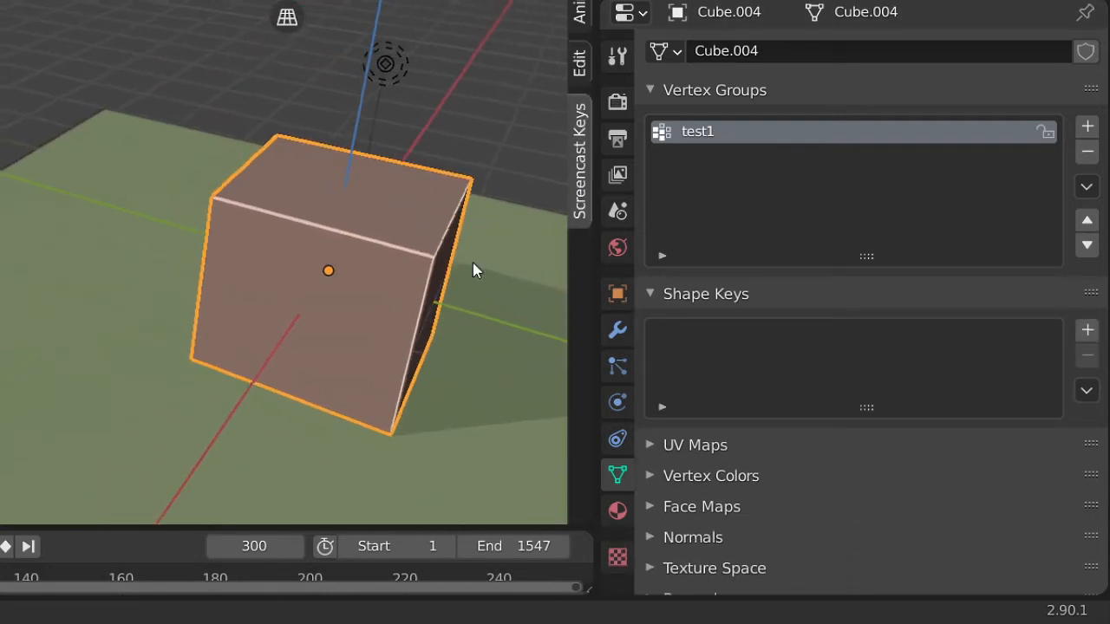
middle_drag(474, 271, 442, 289)
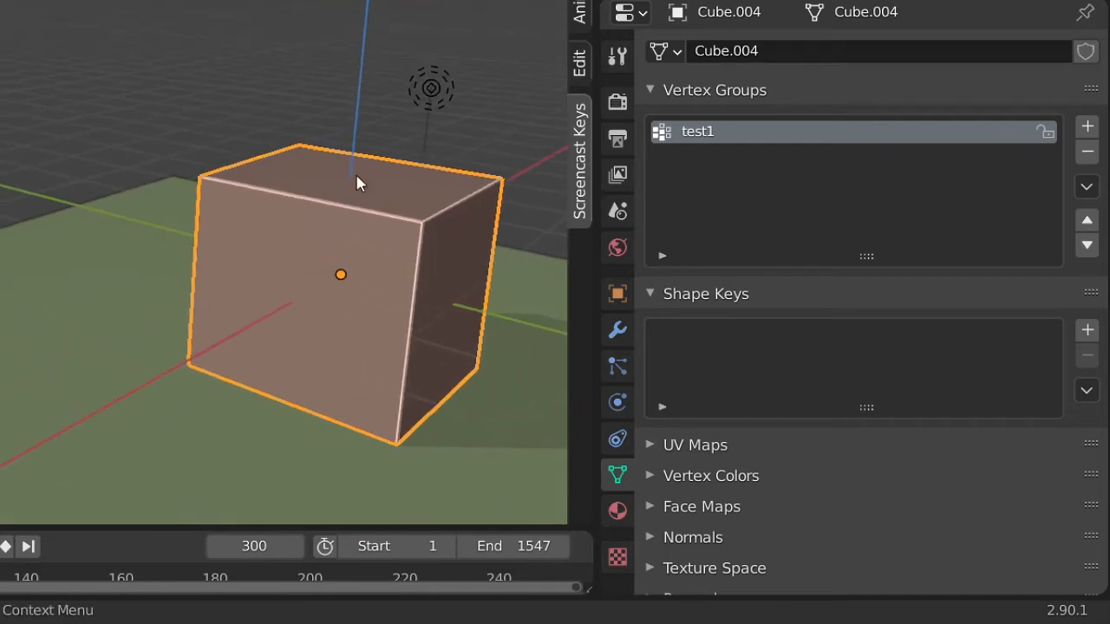
middle_drag(495, 272, 483, 265)
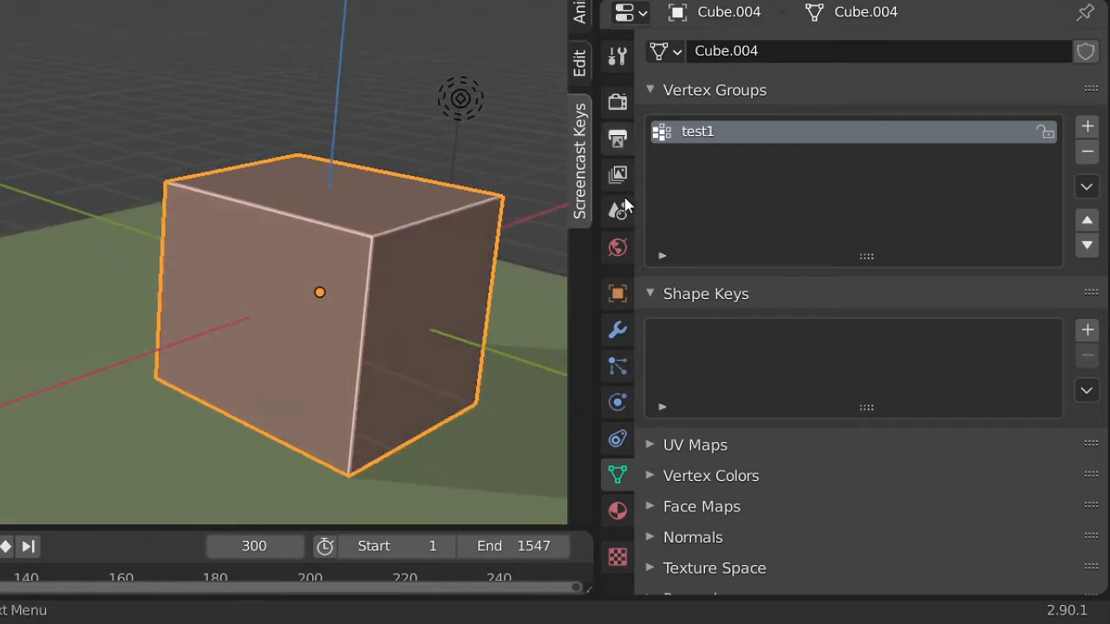
click(619, 334)
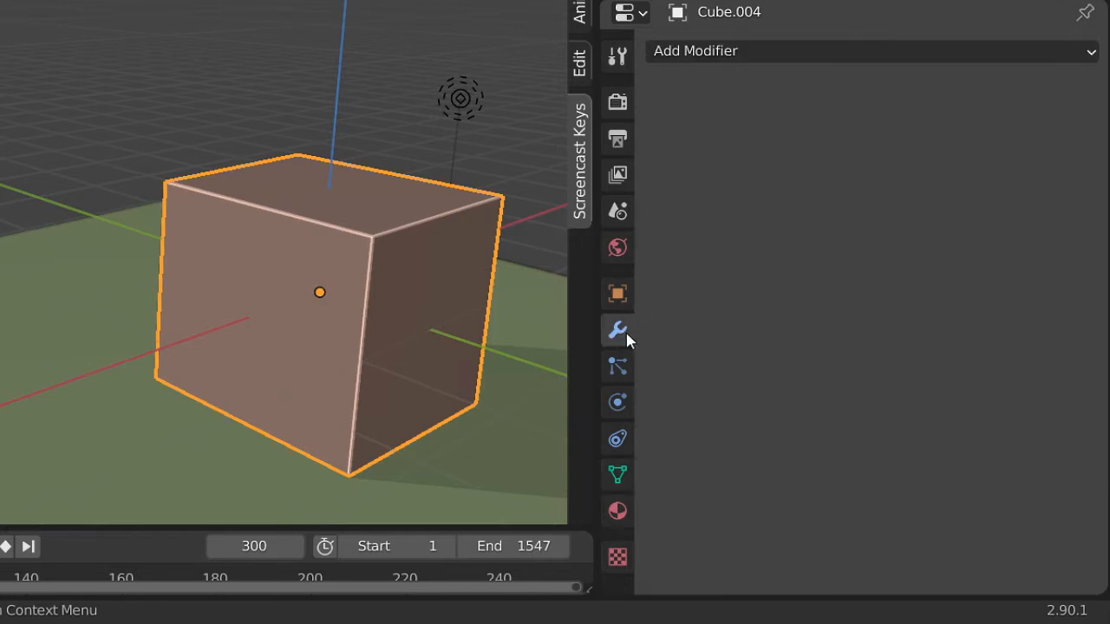
middle_drag(498, 193, 337, 199)
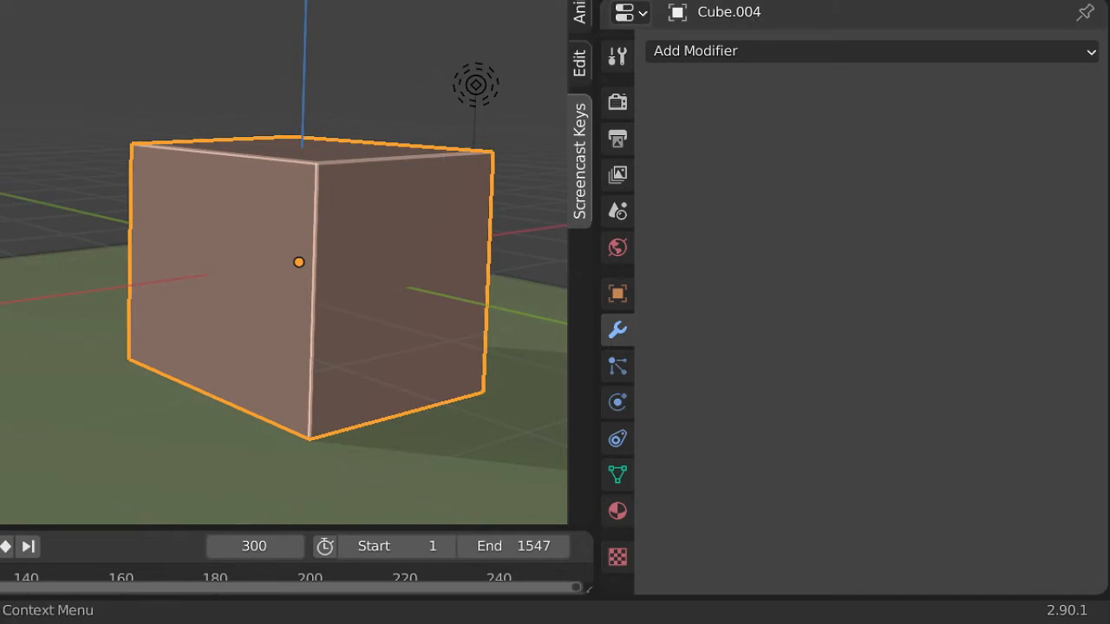
key(shift+alt+z)
click(784, 50)
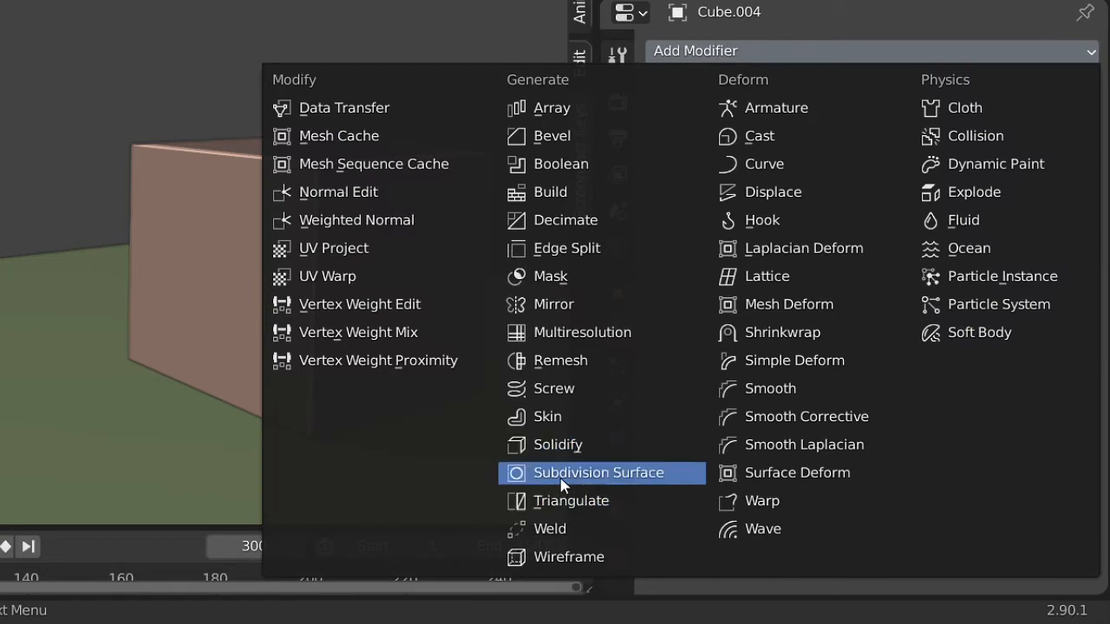
click(562, 139)
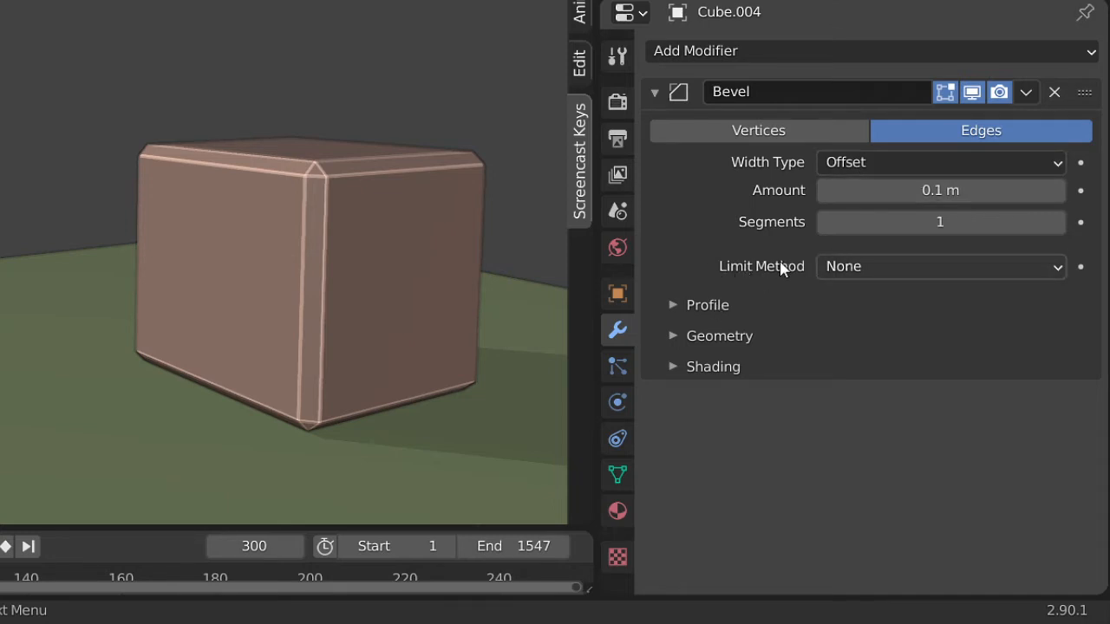
- Set the bevel amount to 1 m with 7 segments
drag(815, 222, 960, 190)
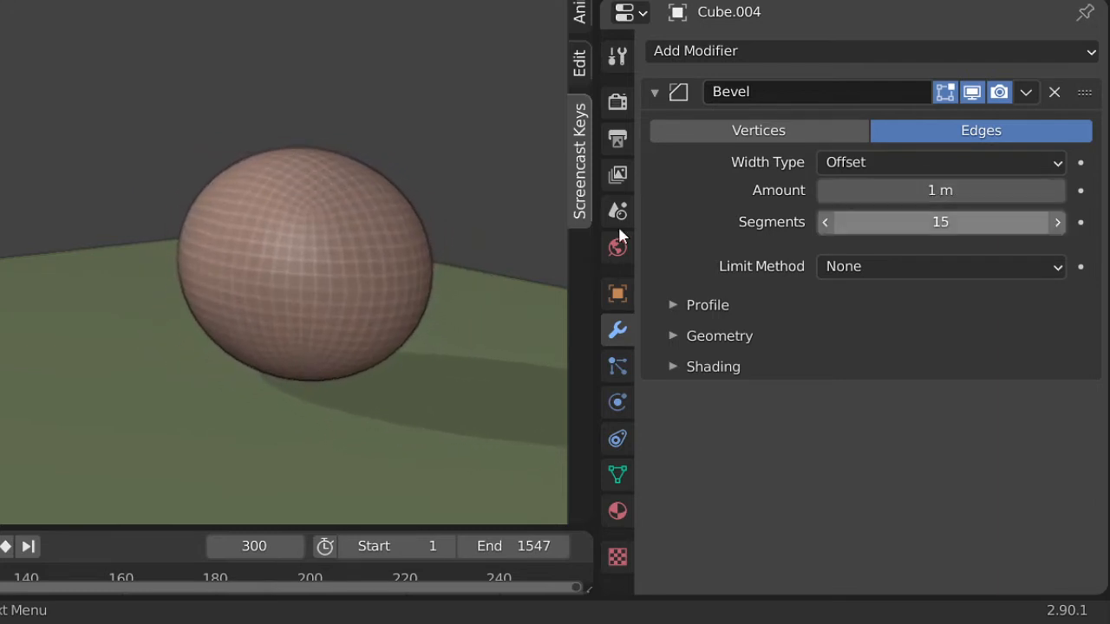
scroll(274, 275, up, 2)
middle_drag(273, 275, 325, 242)
drag(941, 222, 875, 239)
- Limit the bevel by vertex group, using the test1 group
click(856, 271)
click(905, 381)
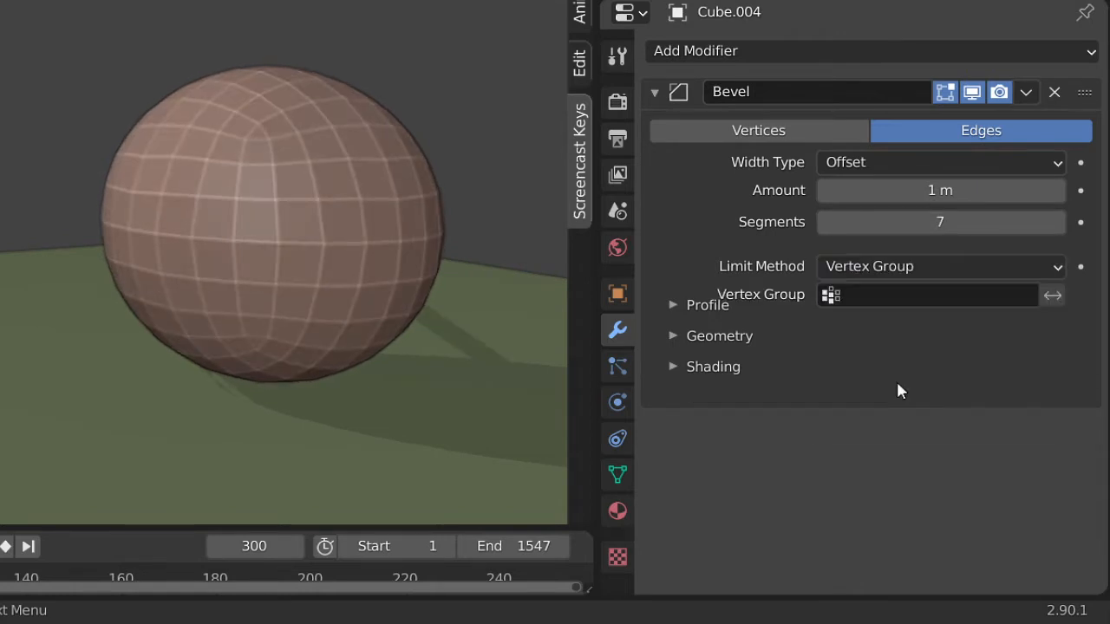
click(893, 296)
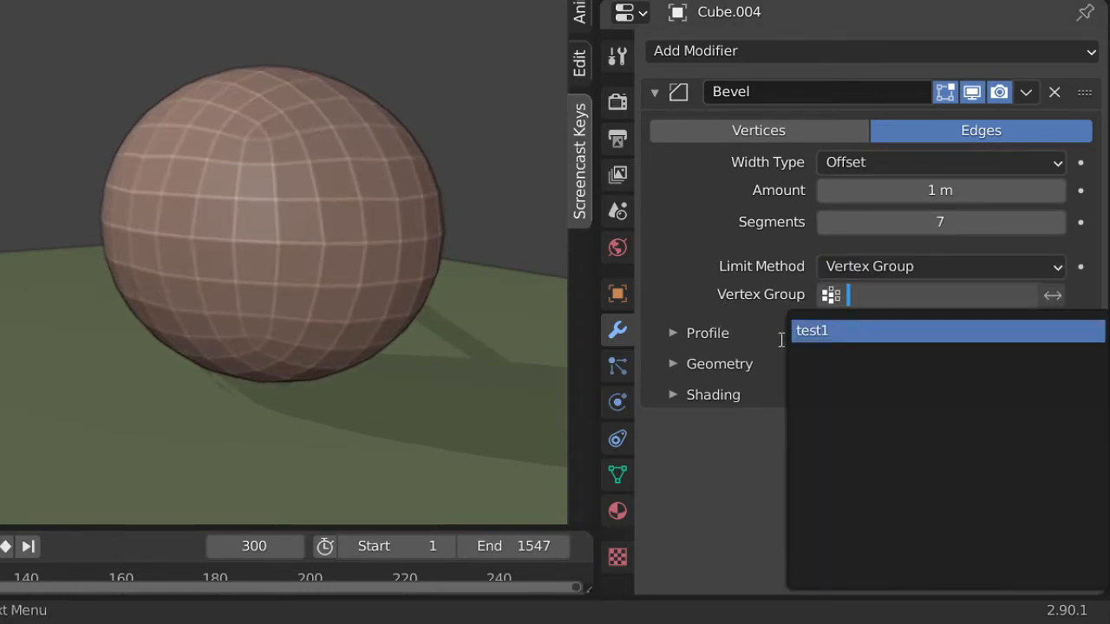
click(831, 332)
middle_drag(211, 287, 241, 330)
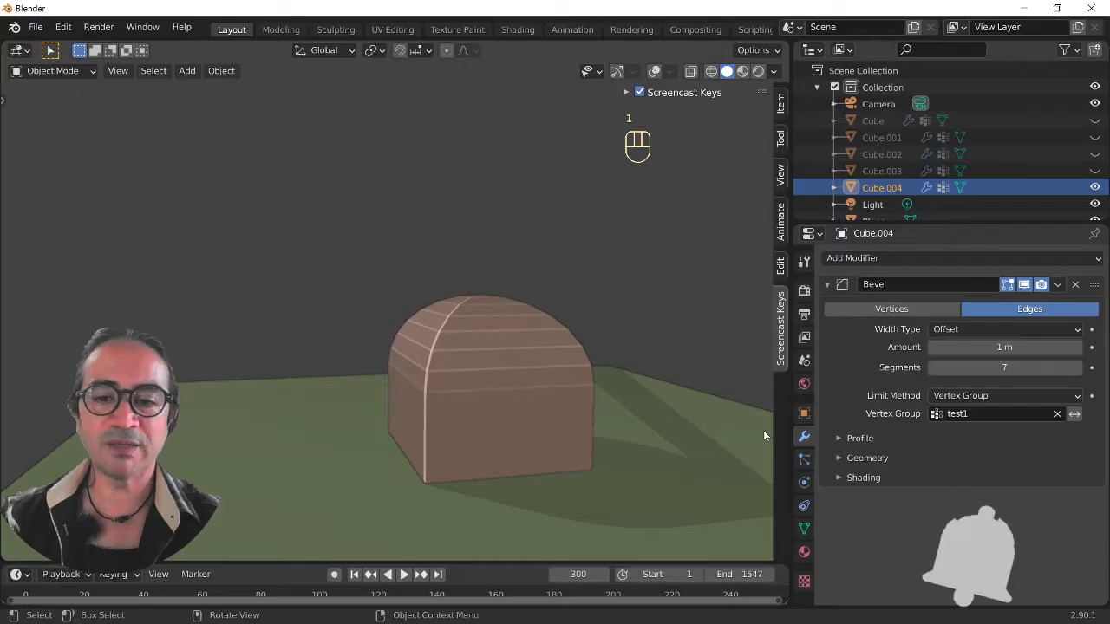
- Set the Bevel modifier's segments to 20
drag(1004, 367, 1016, 368)
click(998, 367)
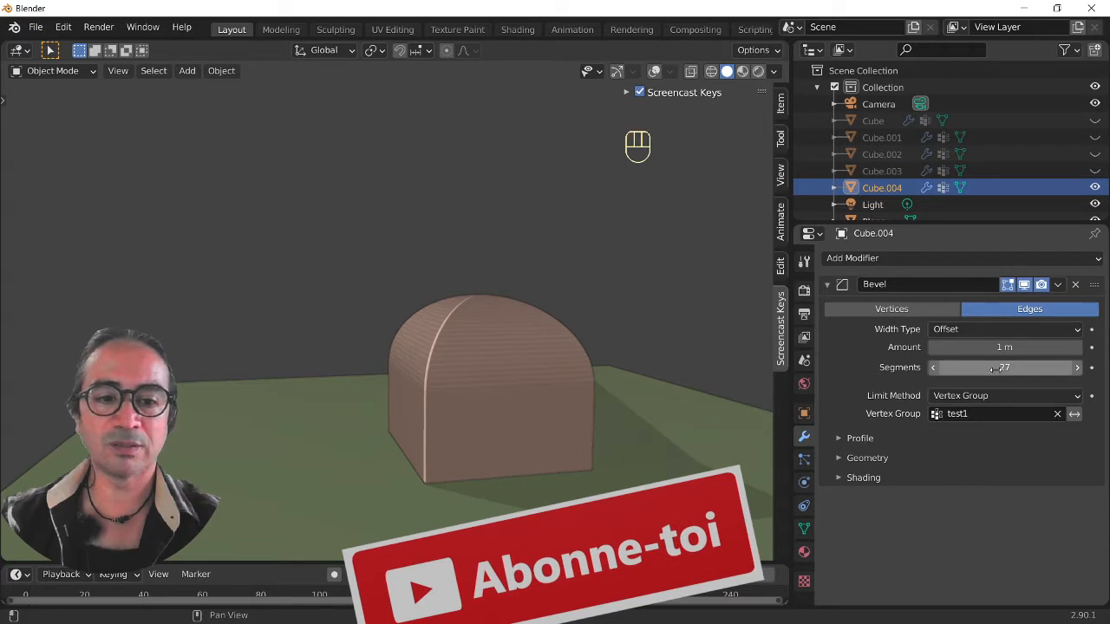
text(20)
key(Return)
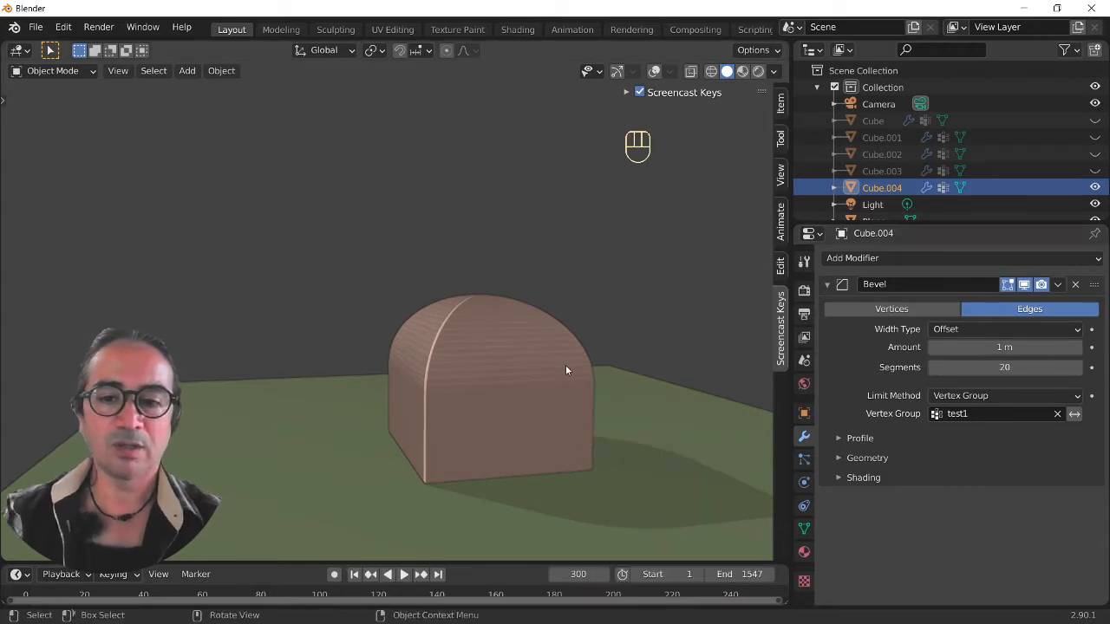
middle_drag(566, 365, 602, 340)
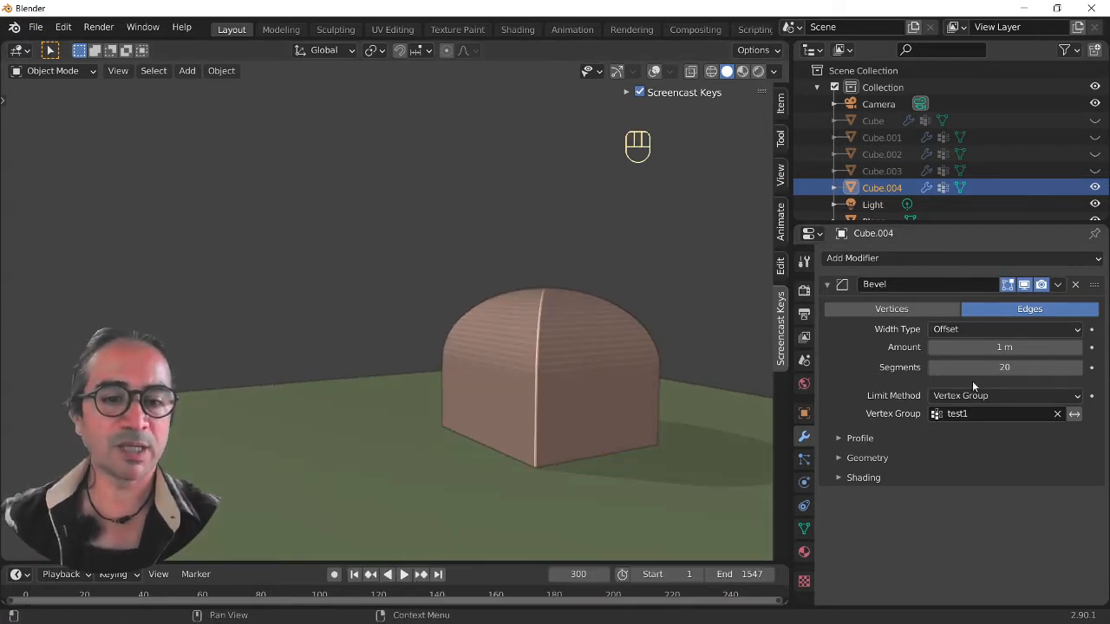
- Set the bevel's Superellipse profile shape to 0.16 for a concave, tent-like roof
click(843, 437)
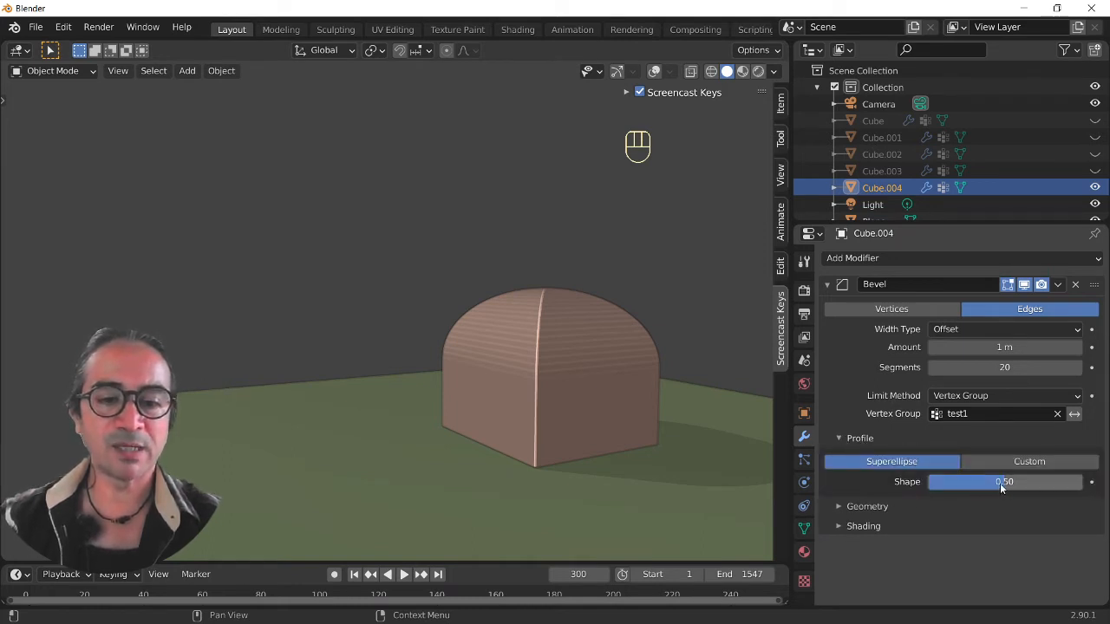
drag(1001, 482, 952, 481)
scroll(555, 421, down, 2)
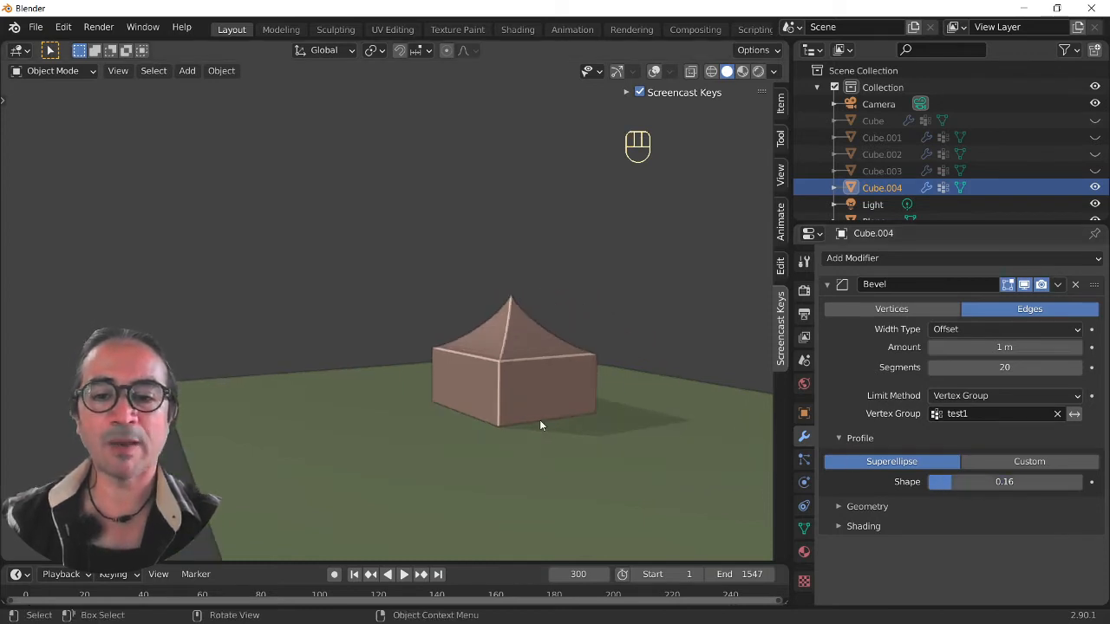
- Lower the peak's concavity by setting the profile shape to 0.17, and switch the bevel profile to Custom
middle_drag(539, 420, 548, 425)
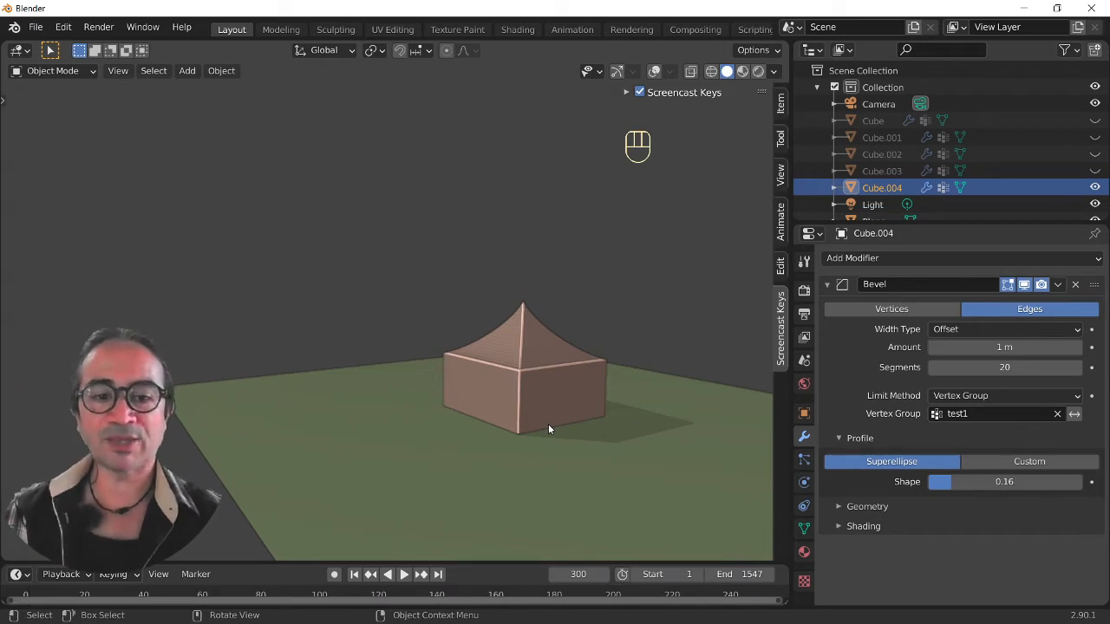
mouse_move(944, 483)
mouse_down()
mouse_move(1012, 481)
mouse_move(961, 482)
mouse_up()
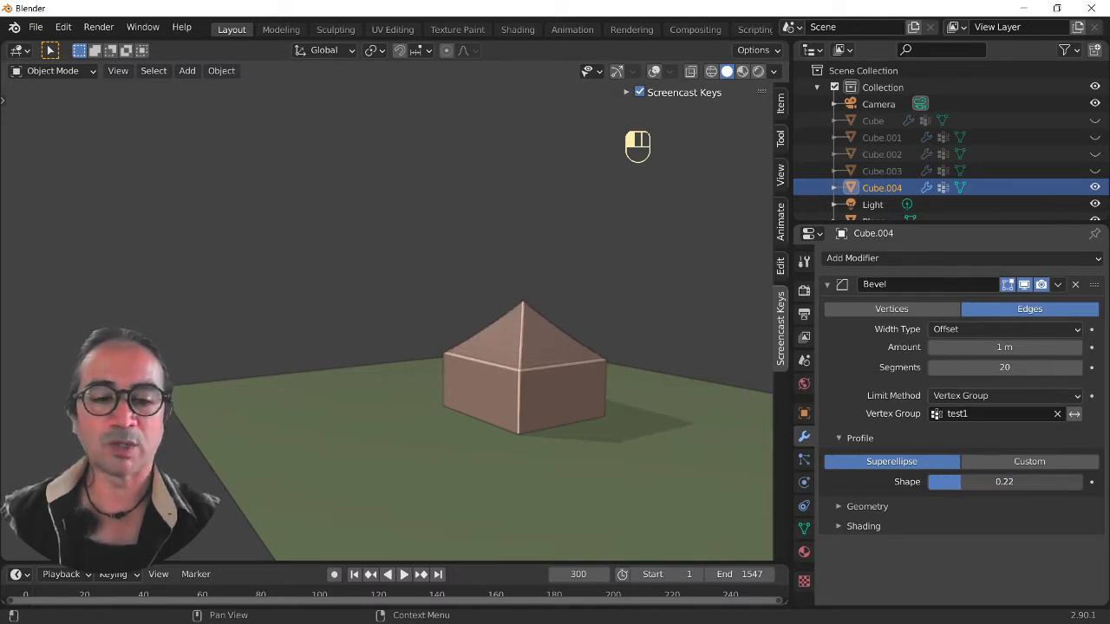
click(1029, 462)
scroll(903, 459, down, 5)
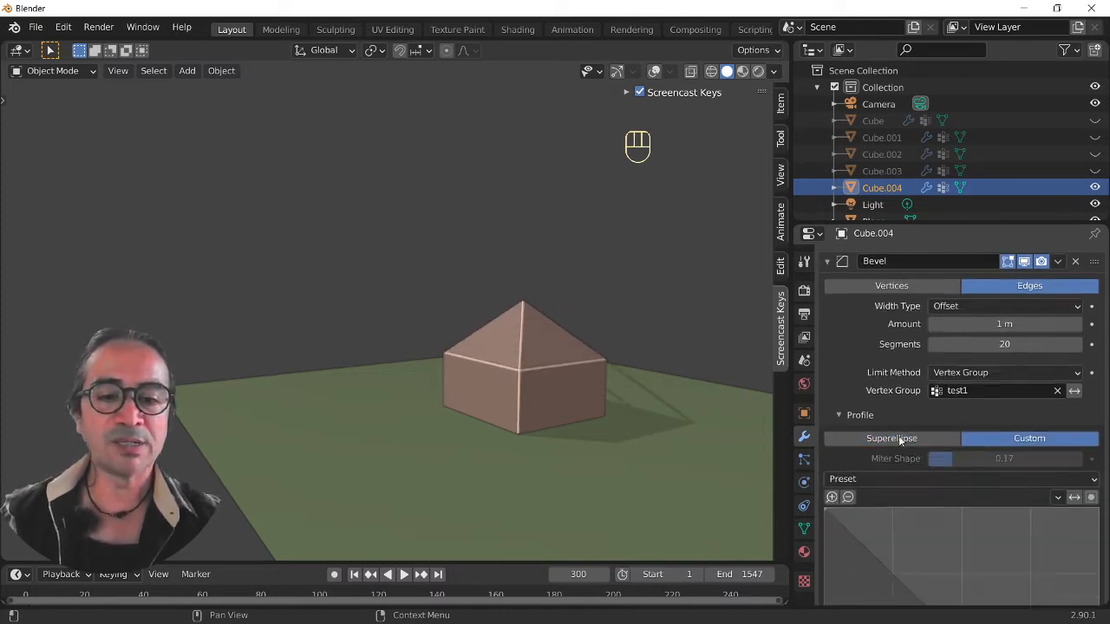
scroll(904, 465, down, 3)
scroll(915, 346, up, 1)
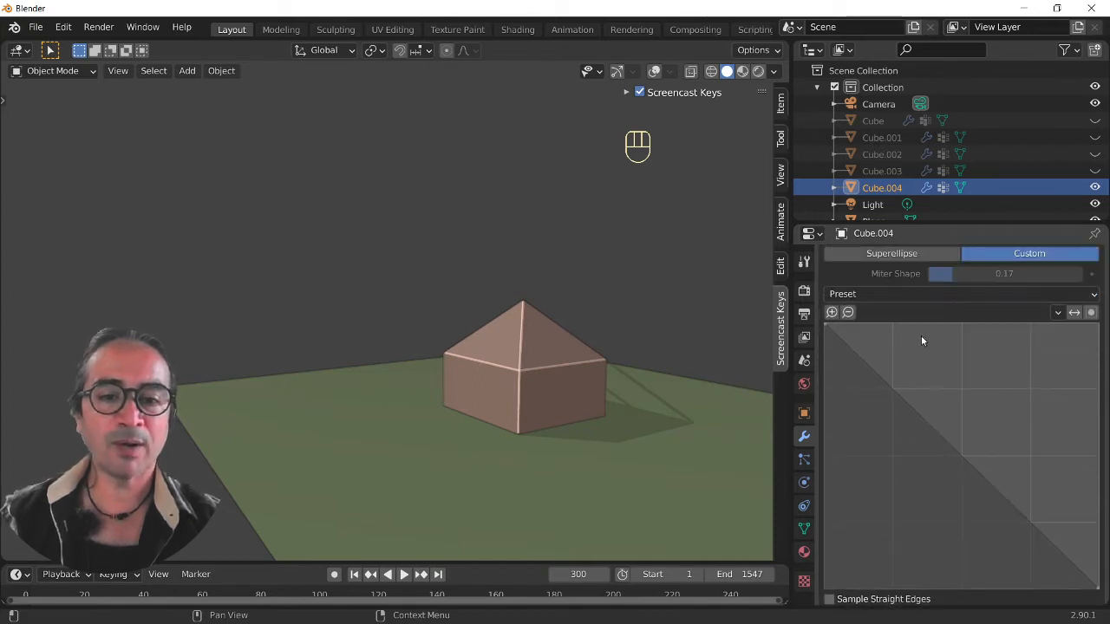
scroll(934, 347, up, 1)
- Try the Cornice Molding preset on the custom bevel profile
middle_drag(694, 407, 556, 430)
scroll(538, 446, up, 3)
shift+middle_drag(617, 408, 574, 457)
click(872, 321)
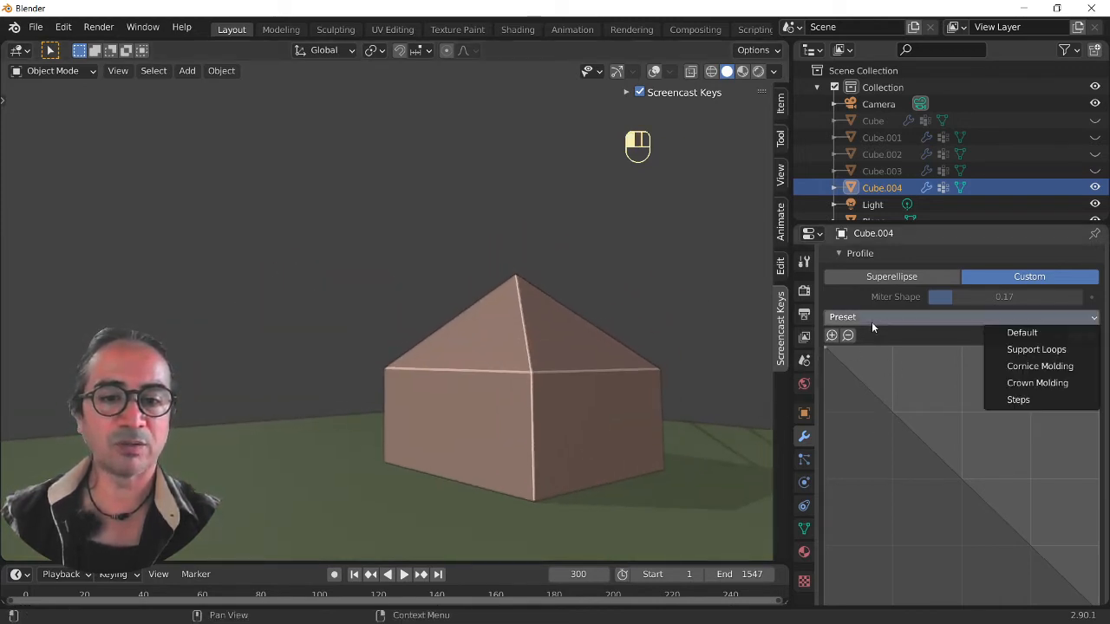
click(963, 320)
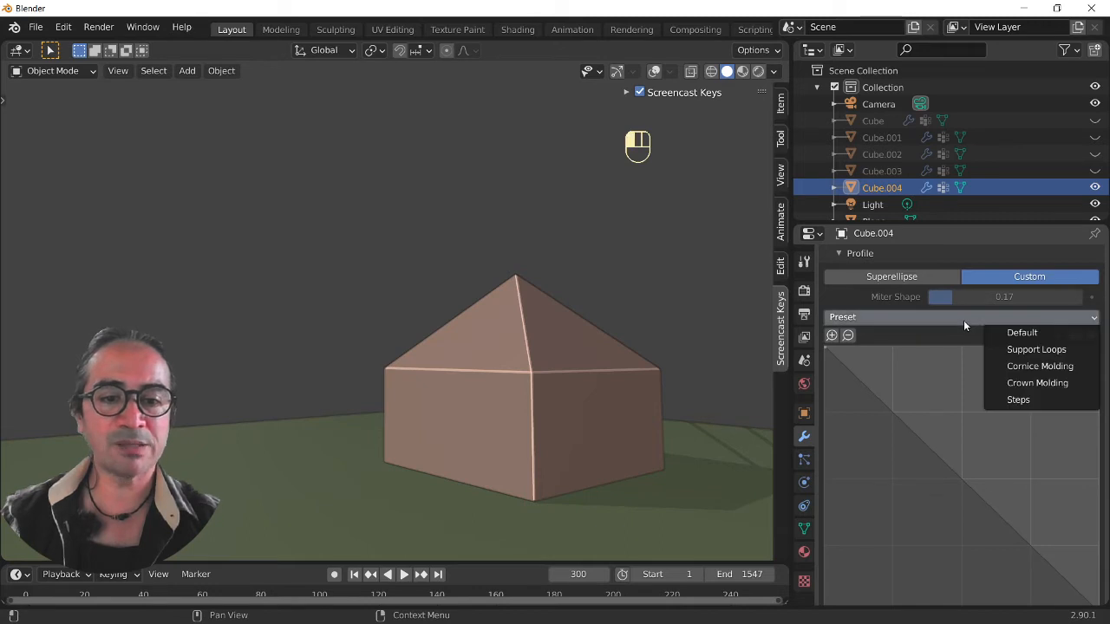
click(1075, 367)
middle_drag(551, 382, 556, 400)
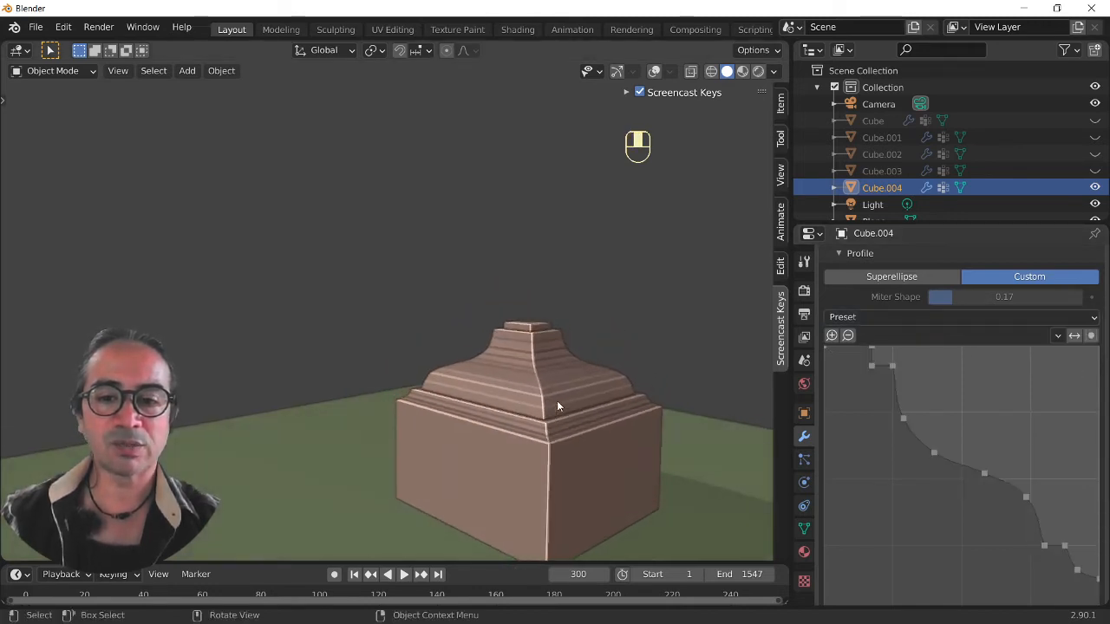
- Turn off Cavity in the viewport shading options to remove the edge highlights
click(665, 72)
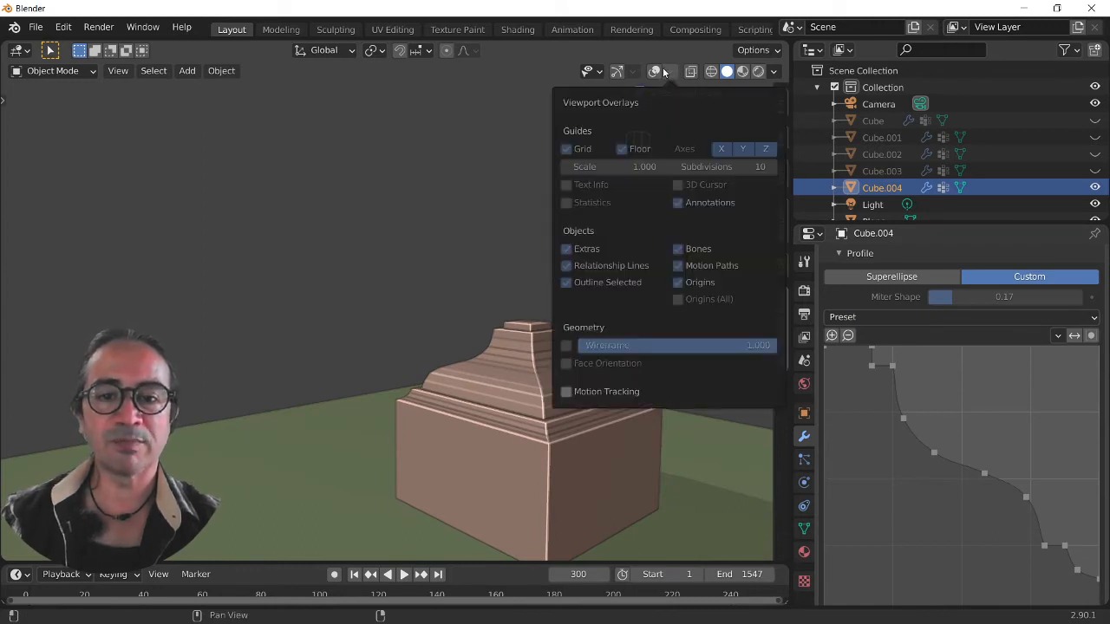
click(773, 72)
click(679, 434)
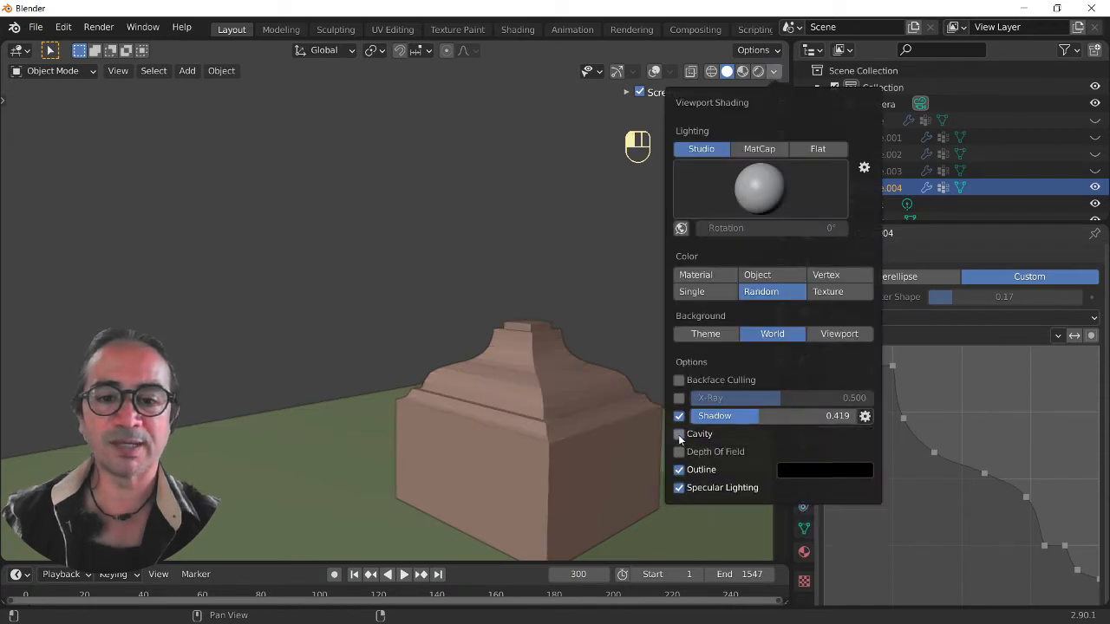
middle_drag(568, 459, 540, 445)
scroll(540, 446, up, 2)
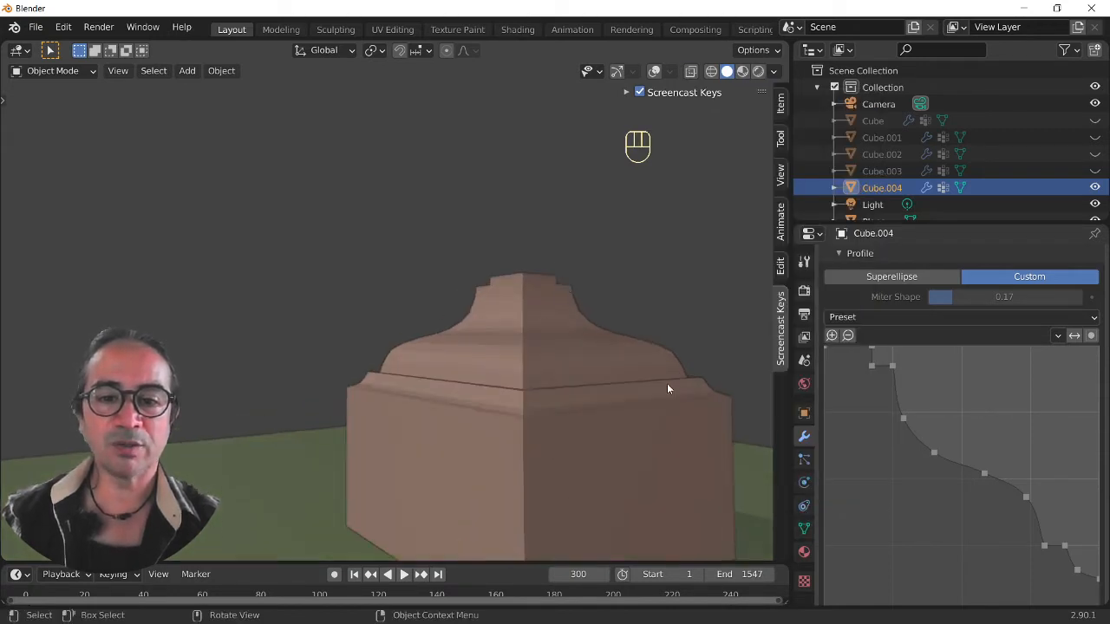
- Restore the Default profile preset, add two points on the curve's upper half, and pull the upper one outward into a bottle lip
click(888, 315)
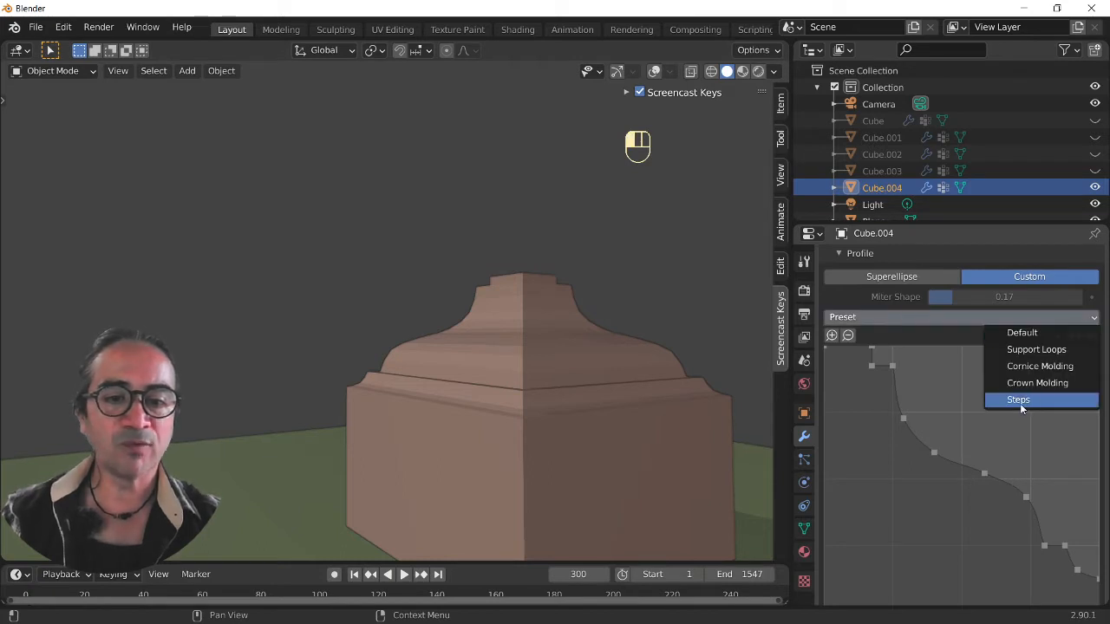
click(1028, 333)
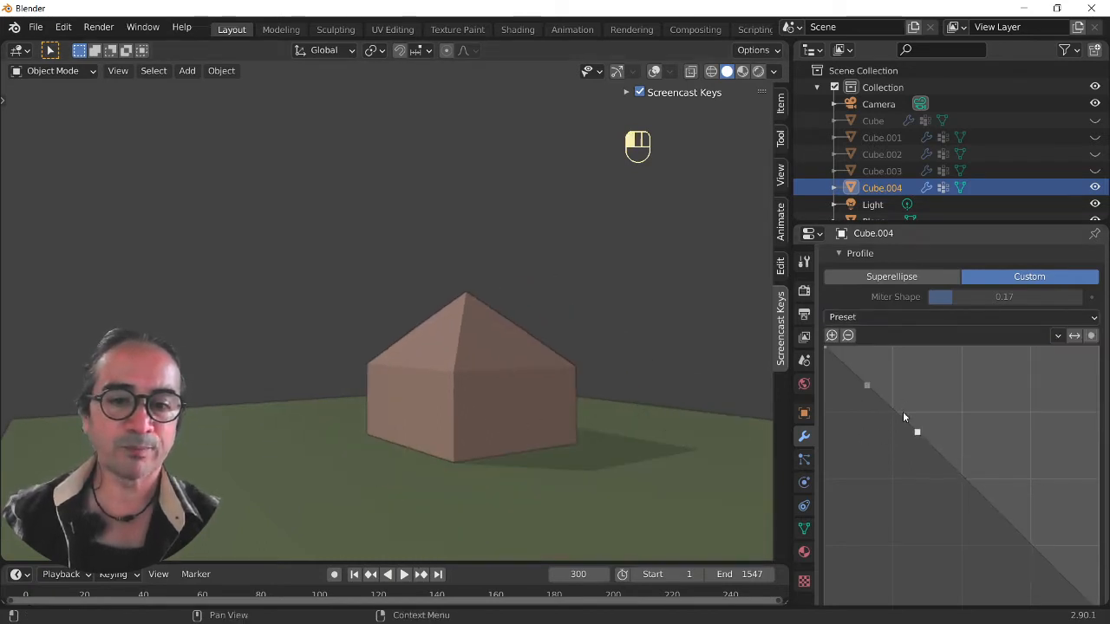
drag(873, 387, 1002, 398)
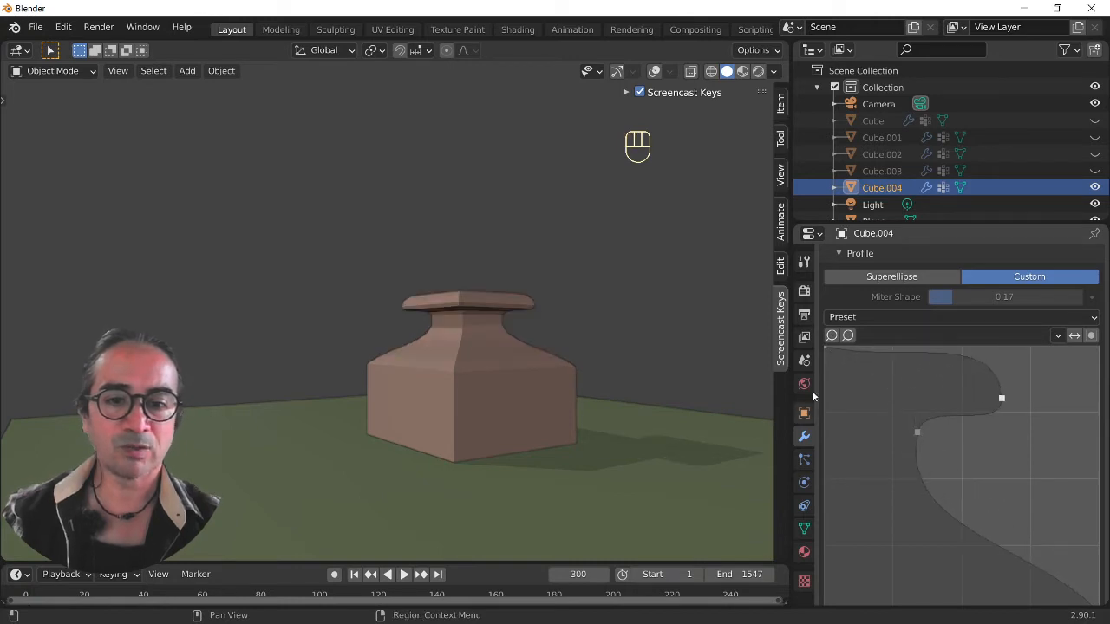
- Enlarge the properties area for the profile graph and lower the lip's curve point to about Y 0.68
drag(812, 384, 711, 384)
drag(841, 224, 841, 97)
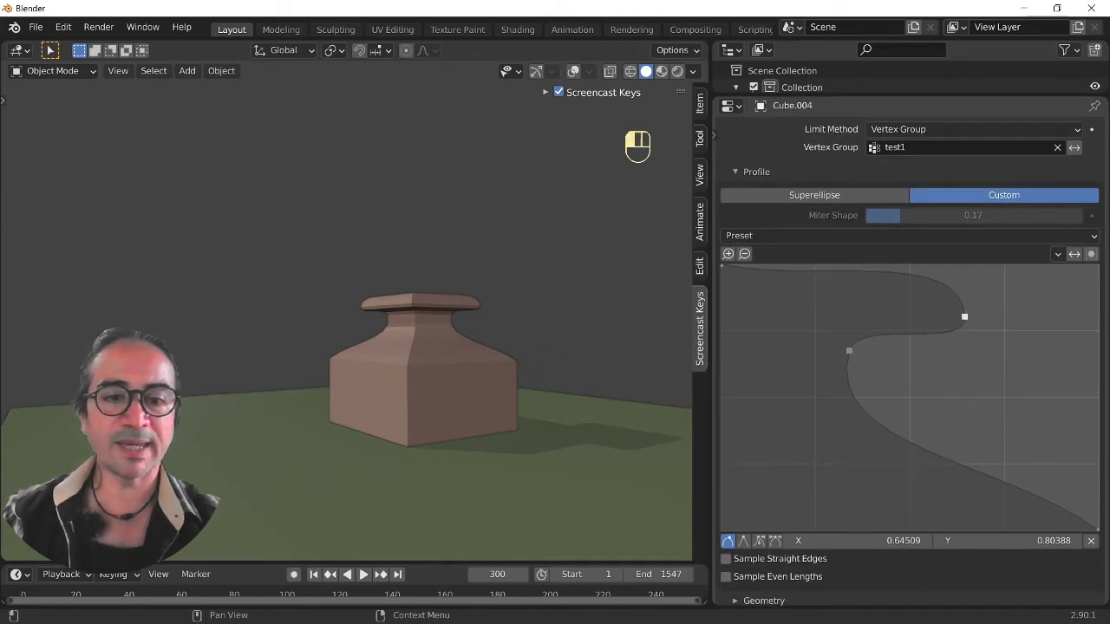
drag(965, 318, 965, 350)
middle_drag(457, 399, 527, 491)
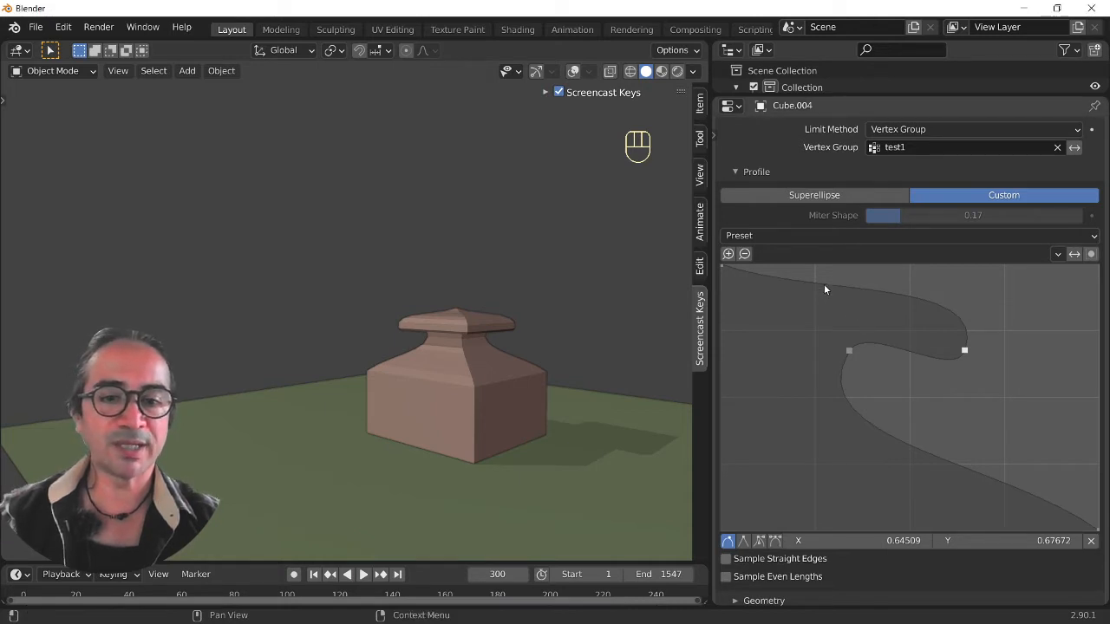
- Widen the lip into a broad cap with added outer curve points, placing an upper point at about X 0.42, Y 0.95
drag(825, 290, 834, 280)
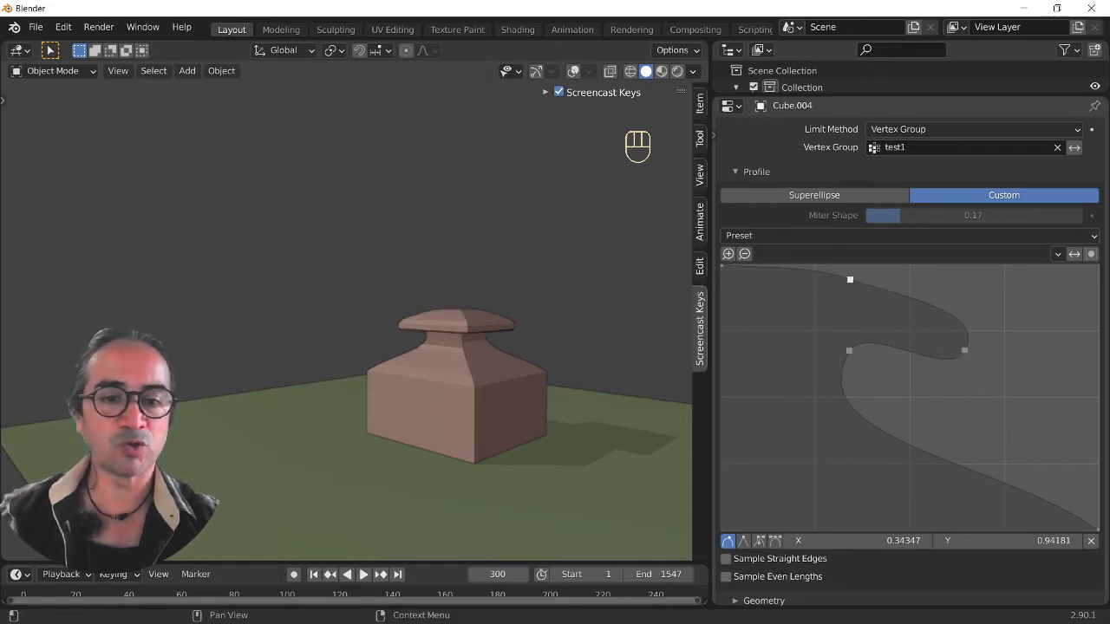
drag(964, 351, 1015, 353)
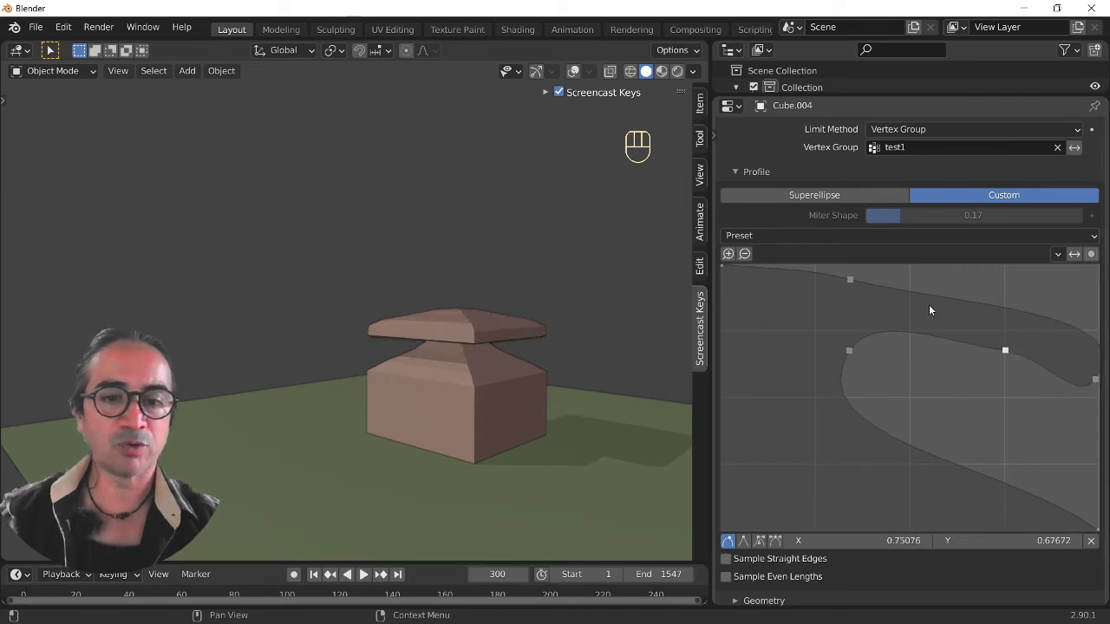
drag(848, 279, 879, 277)
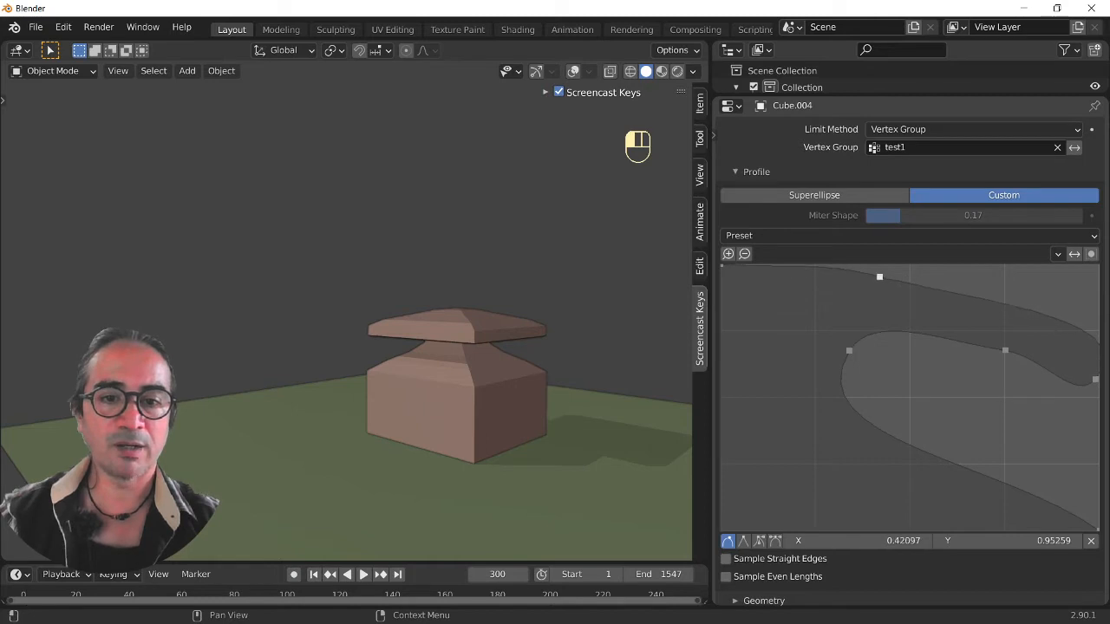
click(987, 292)
- Pull the neck point inward to about X 0.11, Y 0.76 and give it vector handles
drag(846, 351, 792, 336)
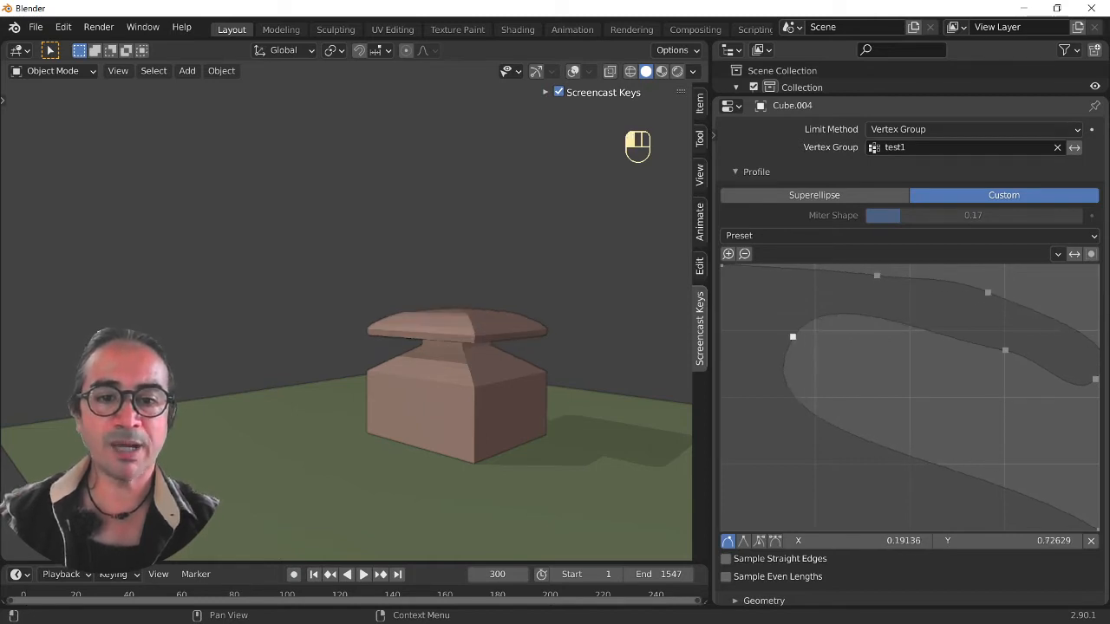
click(743, 541)
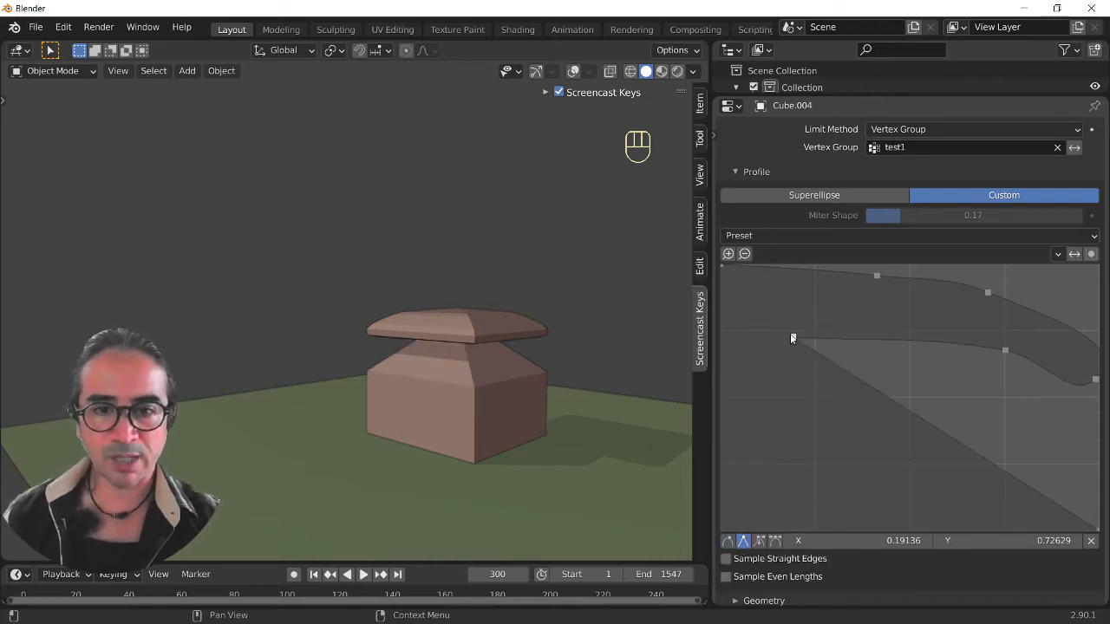
drag(792, 338, 763, 328)
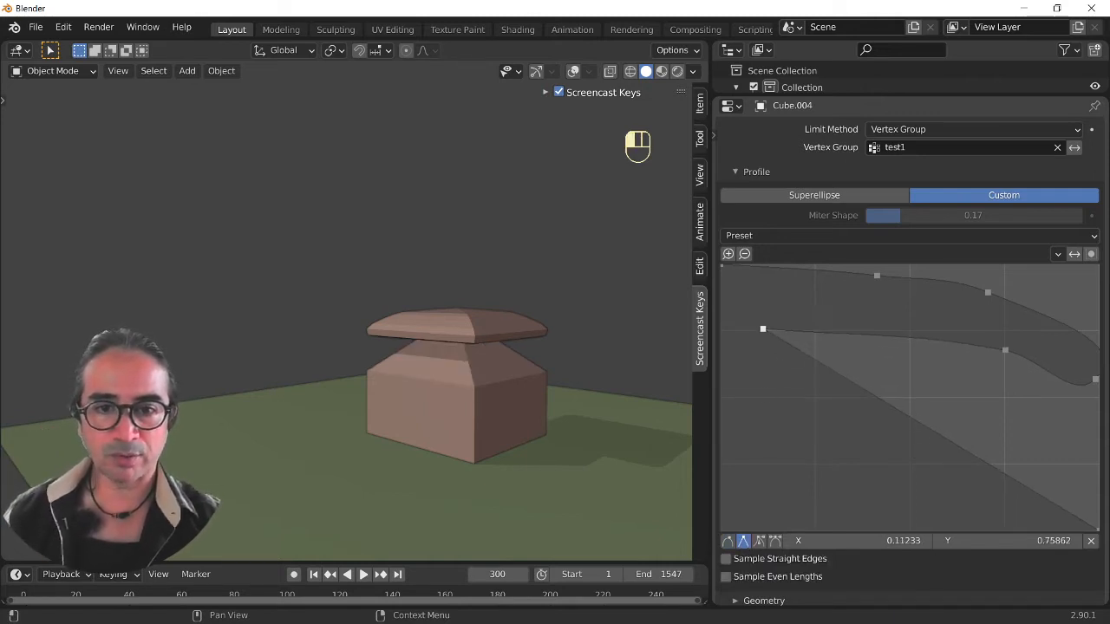
- Give the neck point free handles, aiming one downward and the other toward the underside of the cap
click(759, 542)
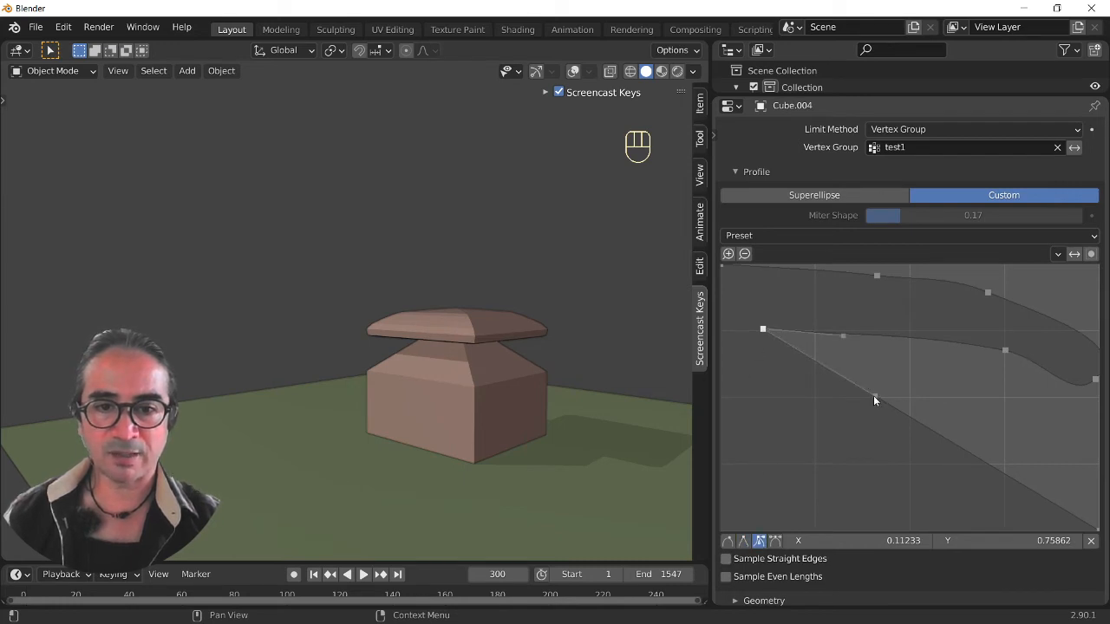
drag(874, 395, 761, 370)
drag(843, 337, 791, 316)
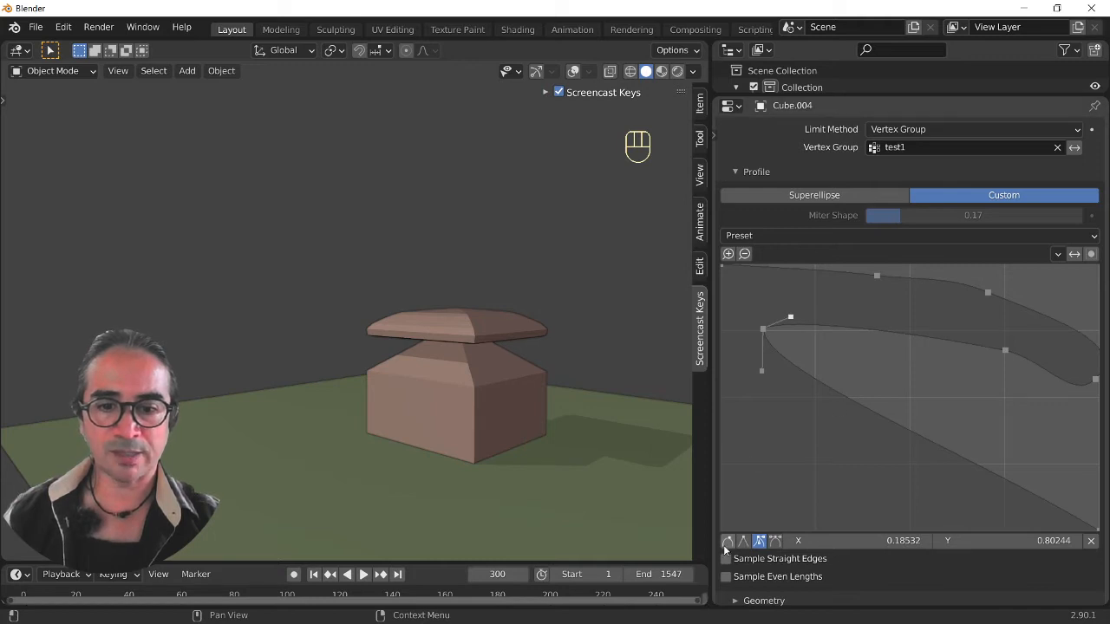
- Add three points to the lower slope of the curve and pull the lowest inward to about X 0.17, Y 0.23
click(873, 414)
click(918, 434)
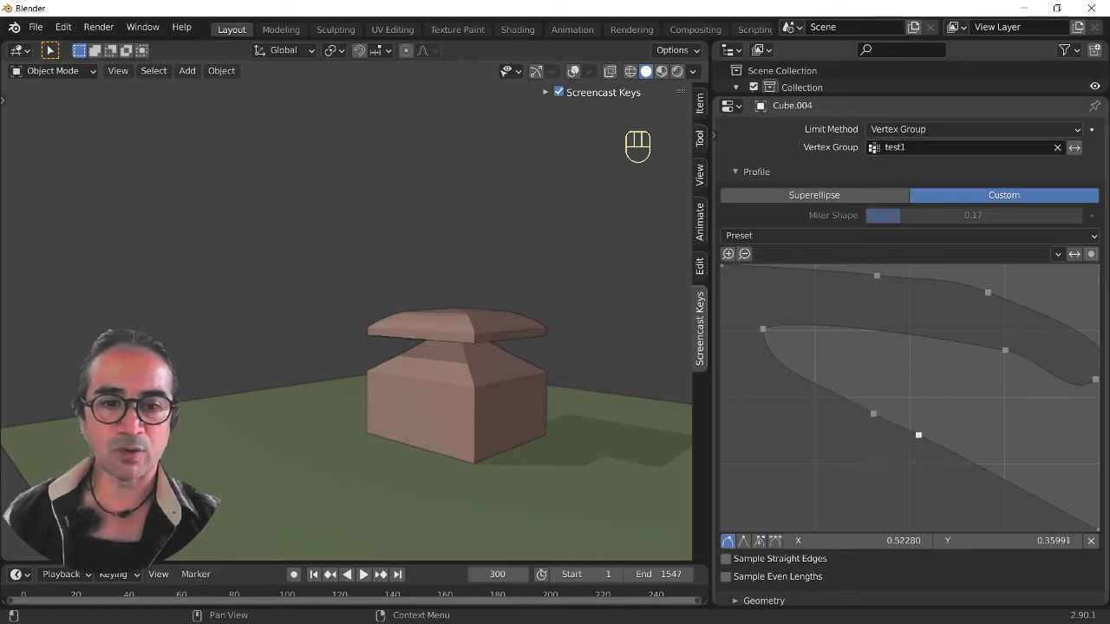
click(999, 485)
drag(996, 487, 803, 485)
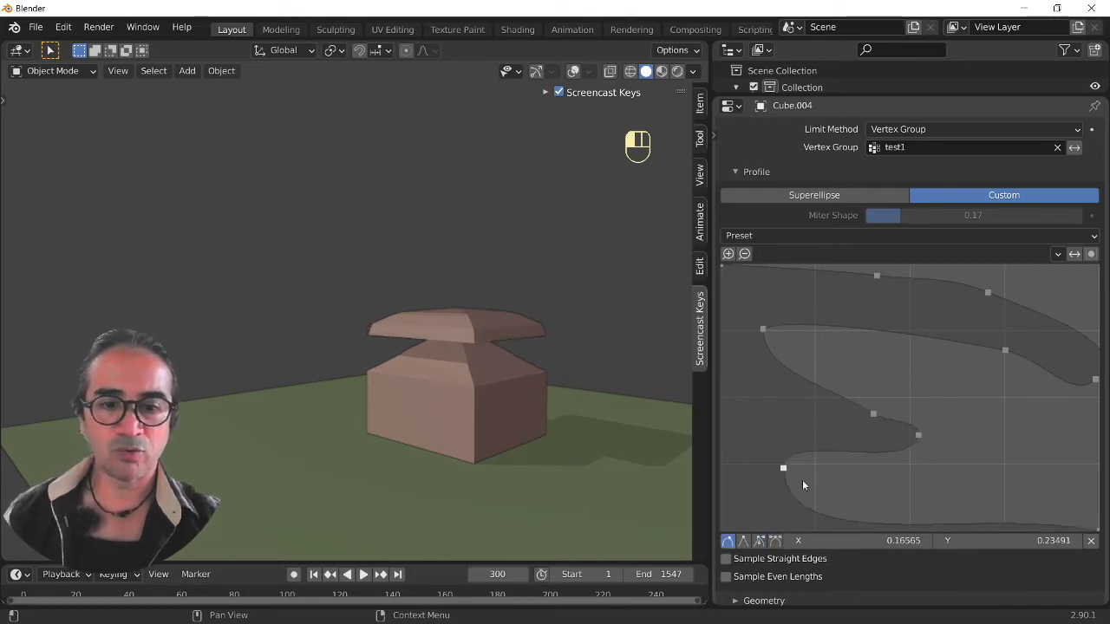
- Add a shoulder point at about X 0.56, Y 0.10 and move the stem's base point to about X 0.09, Y 0.07 with vector handles
drag(855, 521, 931, 505)
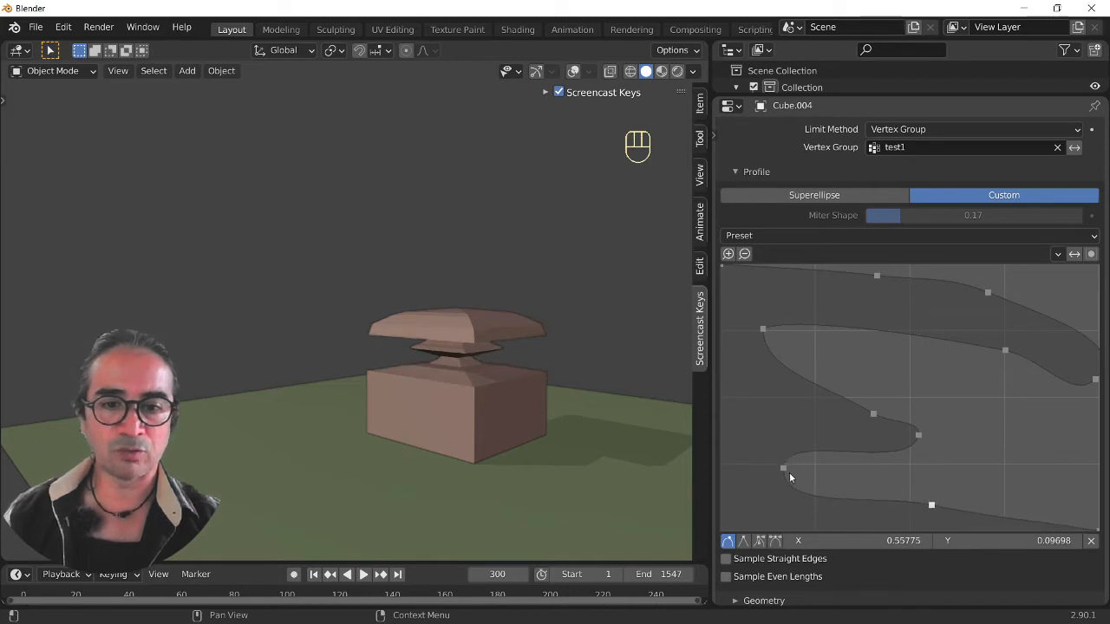
drag(789, 476, 750, 510)
click(743, 541)
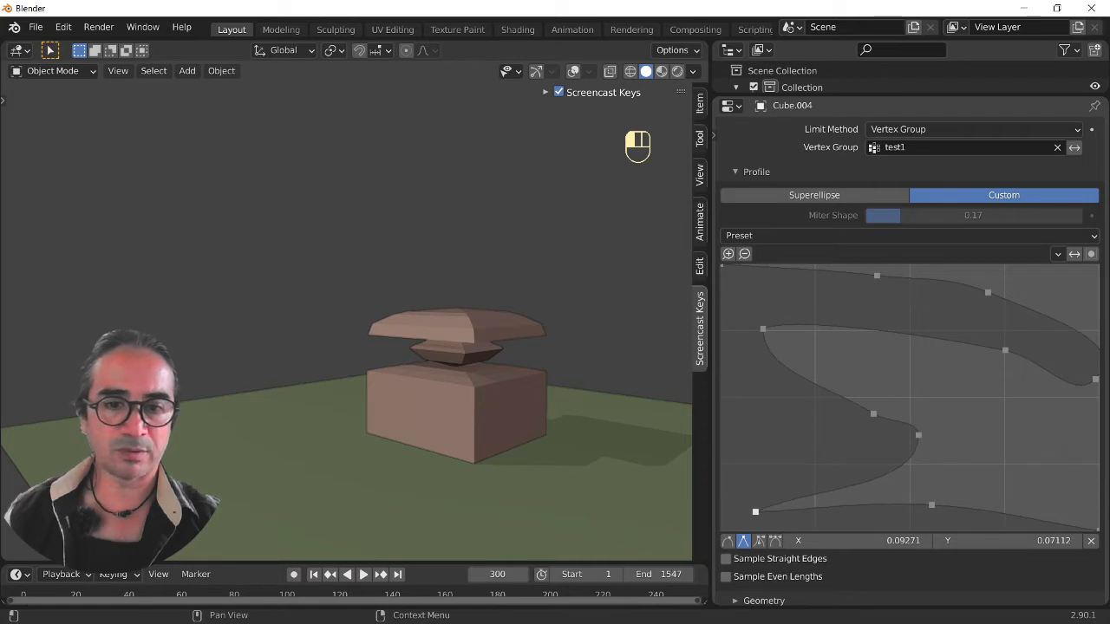
- Move the middle curve points inward to form a thin stem with a small bead at about X 0.14, Y 0.47
drag(907, 440, 797, 495)
drag(873, 414, 767, 408)
click(759, 394)
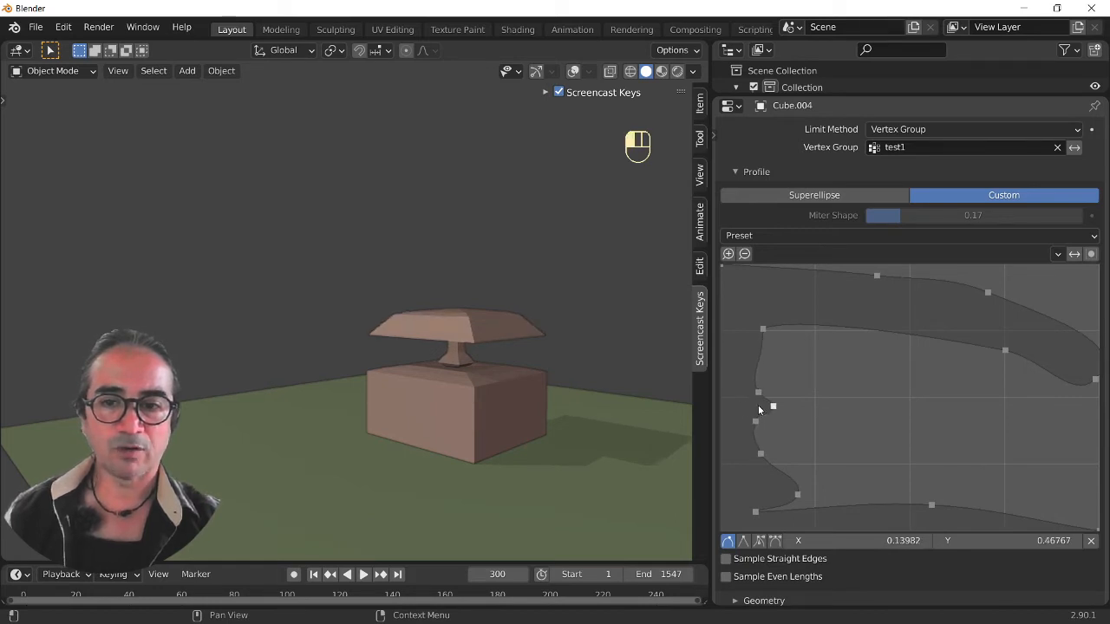
- Flatten the shoulder below the stem by moving its curve point to about X 0.46, Y 0.05
mouse_move(507, 407)
middle_down()
mouse_move(483, 409)
mouse_move(495, 404)
middle_up()
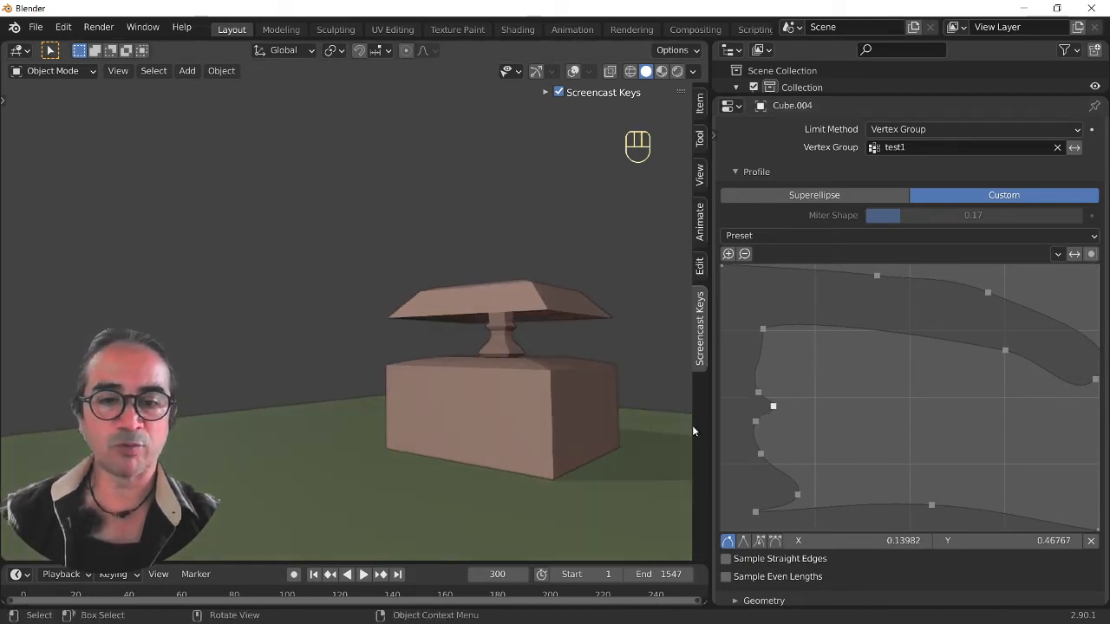
drag(932, 504, 893, 518)
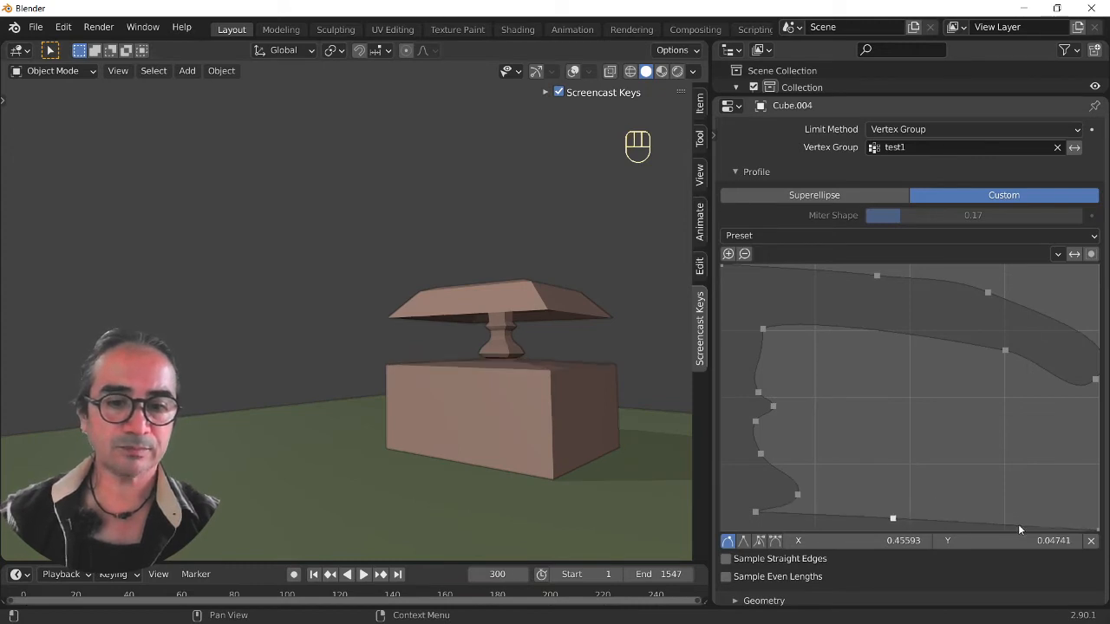
middle_drag(511, 448, 510, 456)
- Set the bevel amount to 1.63 m, try 25 segments, and set the segments back to 20
scroll(799, 321, up, 4)
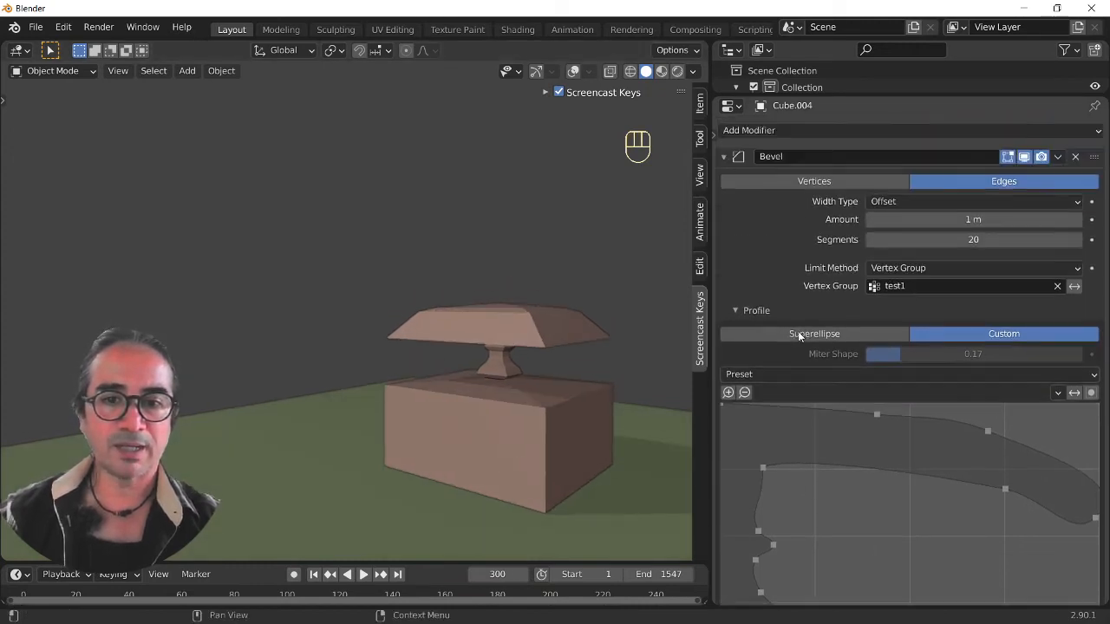
drag(989, 220, 970, 241)
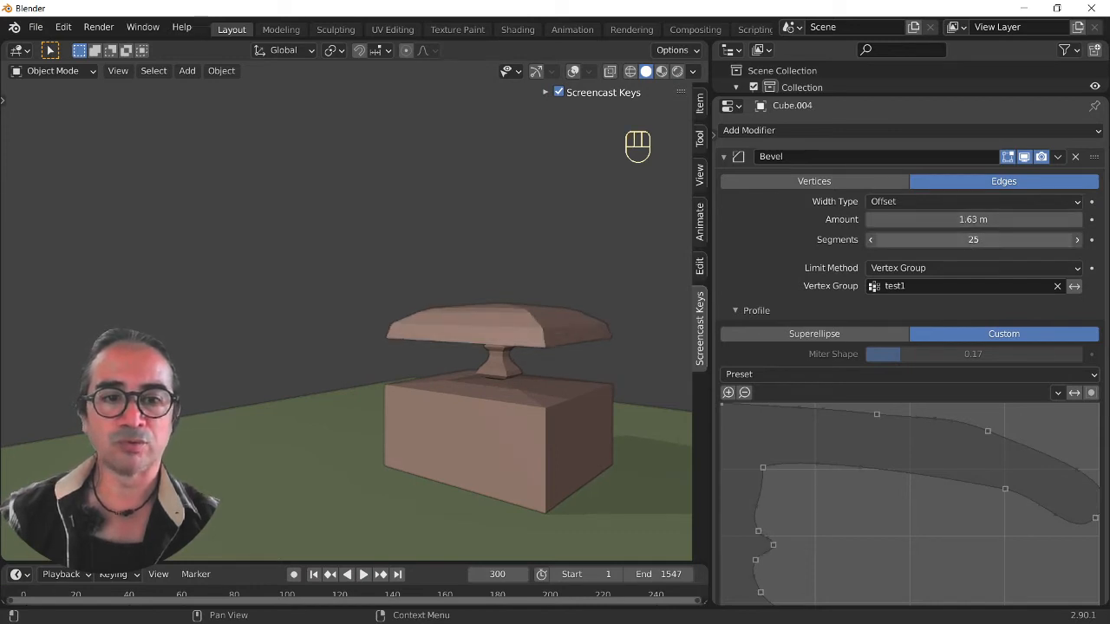
click(970, 245)
key(Return)
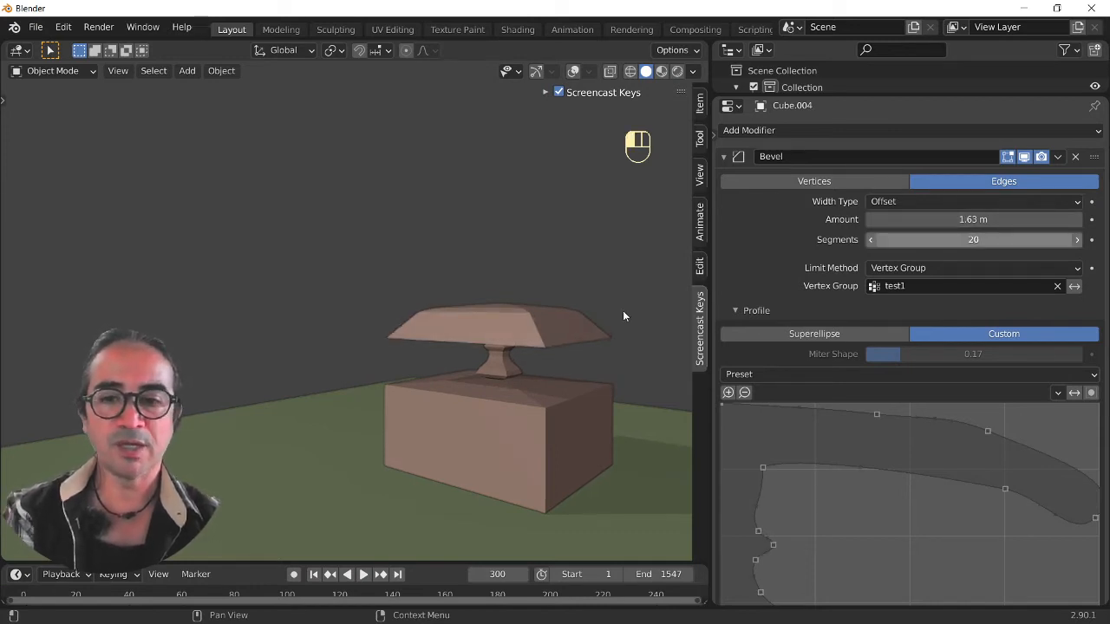
- Add a Subdivision Surface modifier after the Bevel on the mushroom-shaped cube
middle_drag(531, 334, 622, 339)
click(725, 158)
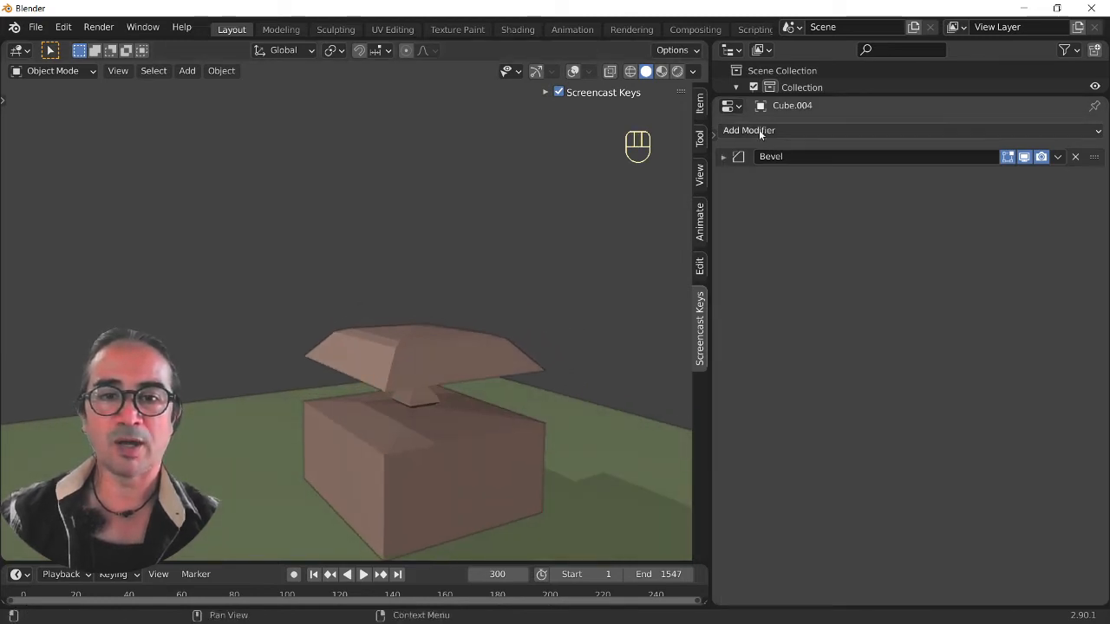
click(756, 131)
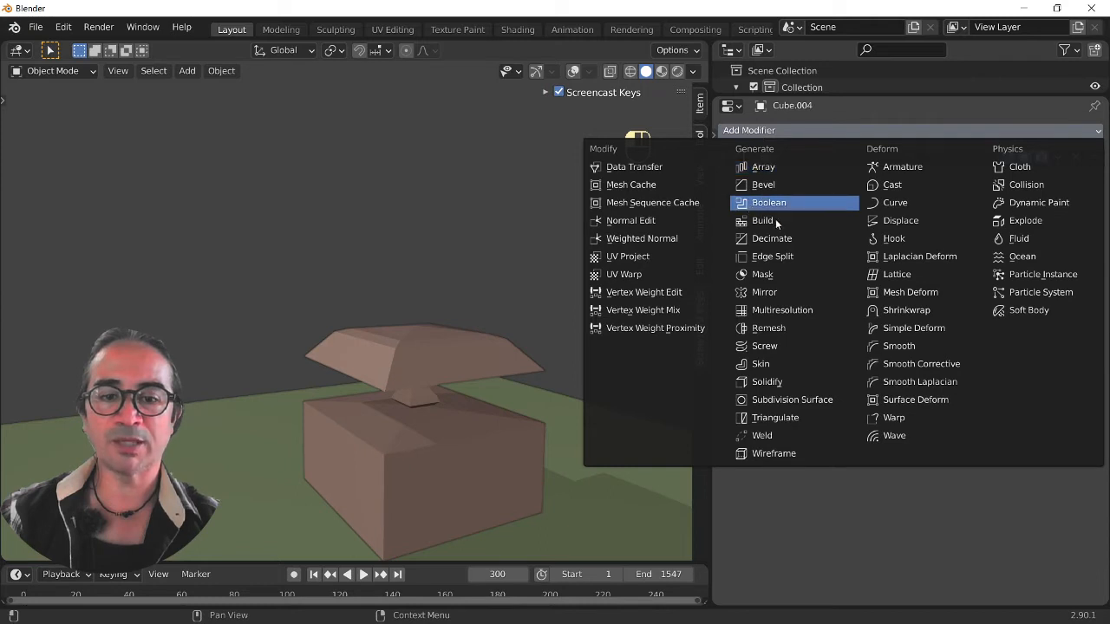
click(791, 400)
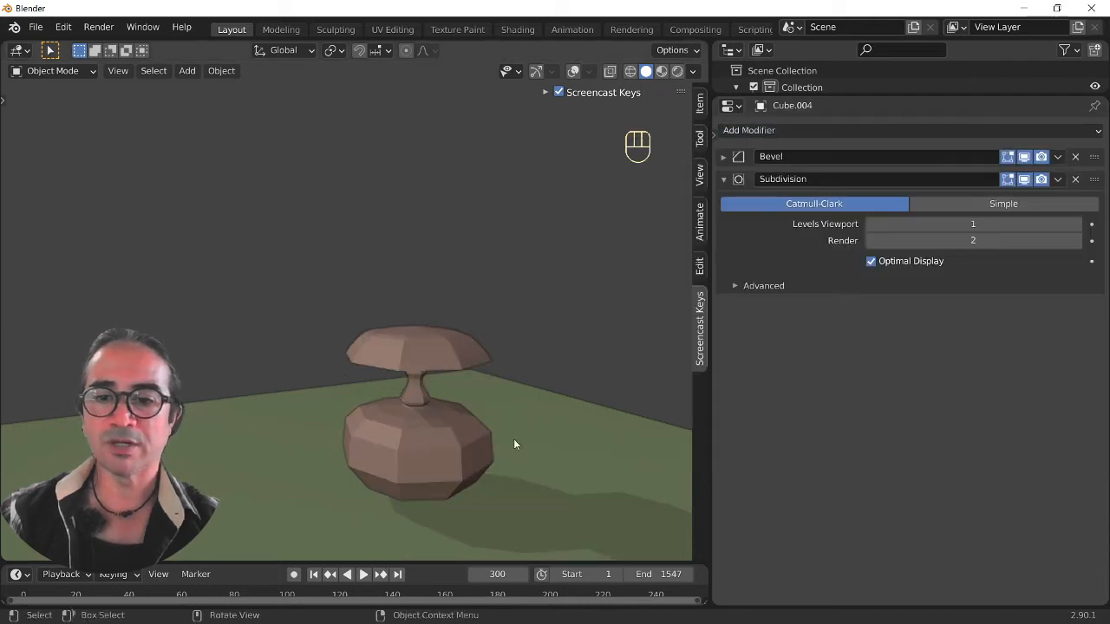
- Set the Subdivision modifier's viewport level to 2 on the mushroom object
middle_drag(513, 439, 467, 401)
scroll(446, 409, up, 3)
click(447, 408)
scroll(477, 243, up, 3)
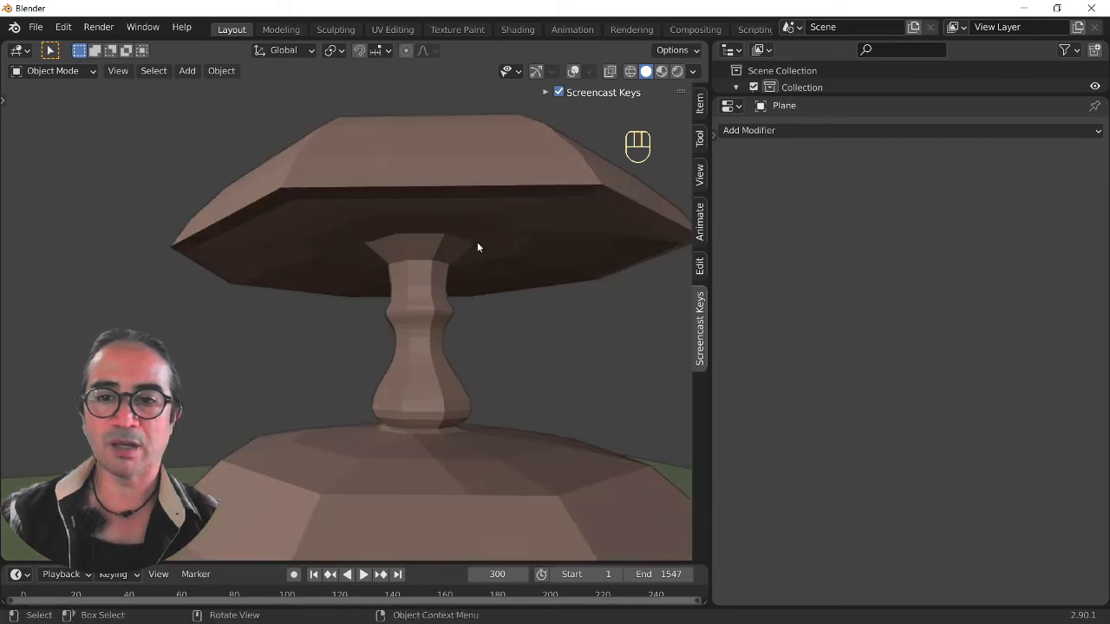
scroll(496, 227, down, 3)
click(459, 249)
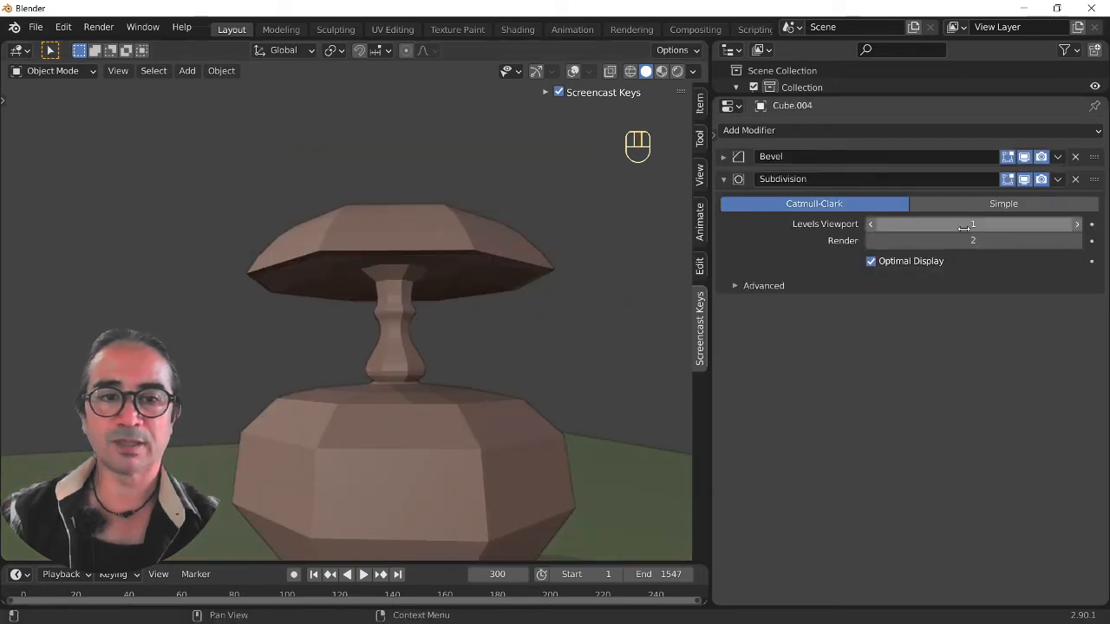
click(1077, 224)
- Apply smooth shading to the ground plane
middle_drag(430, 420, 593, 248)
scroll(542, 319, down, 3)
middle_drag(544, 324, 472, 310)
click(506, 319)
right_click(508, 318)
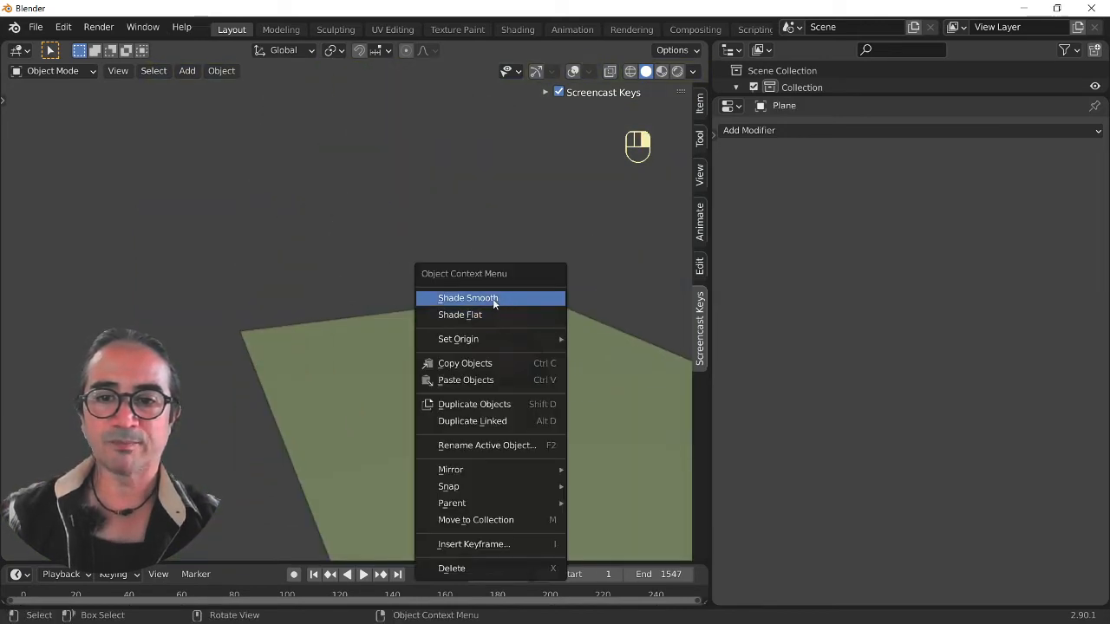
click(494, 300)
scroll(604, 201, up, 1)
- Turn on the viewport overlays and apply smooth shading to the mushroom object
click(572, 71)
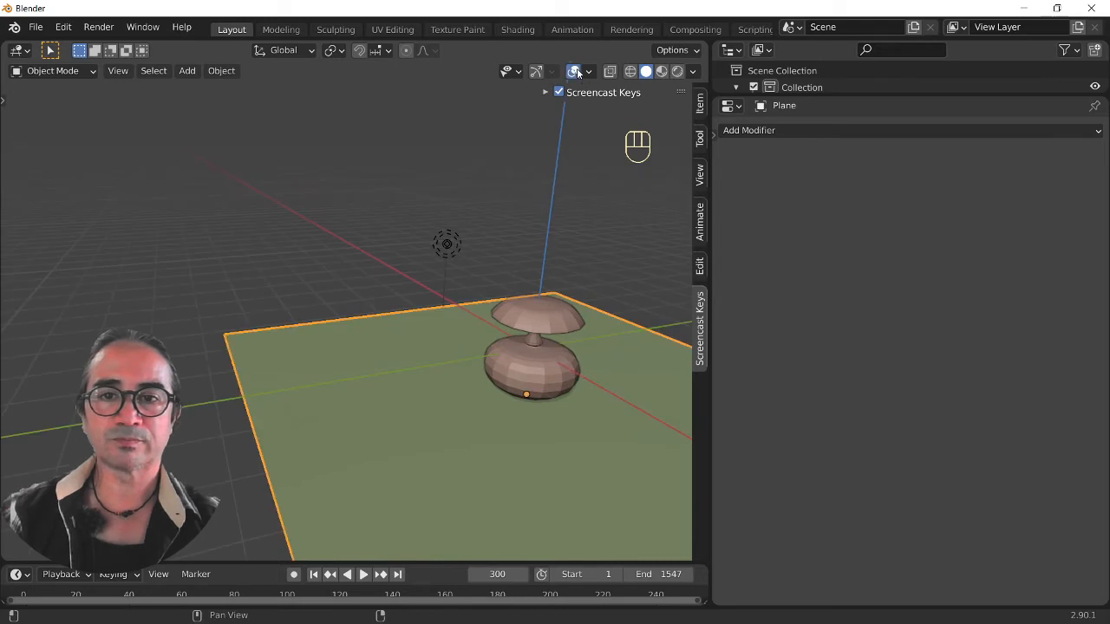
click(535, 334)
right_click(535, 324)
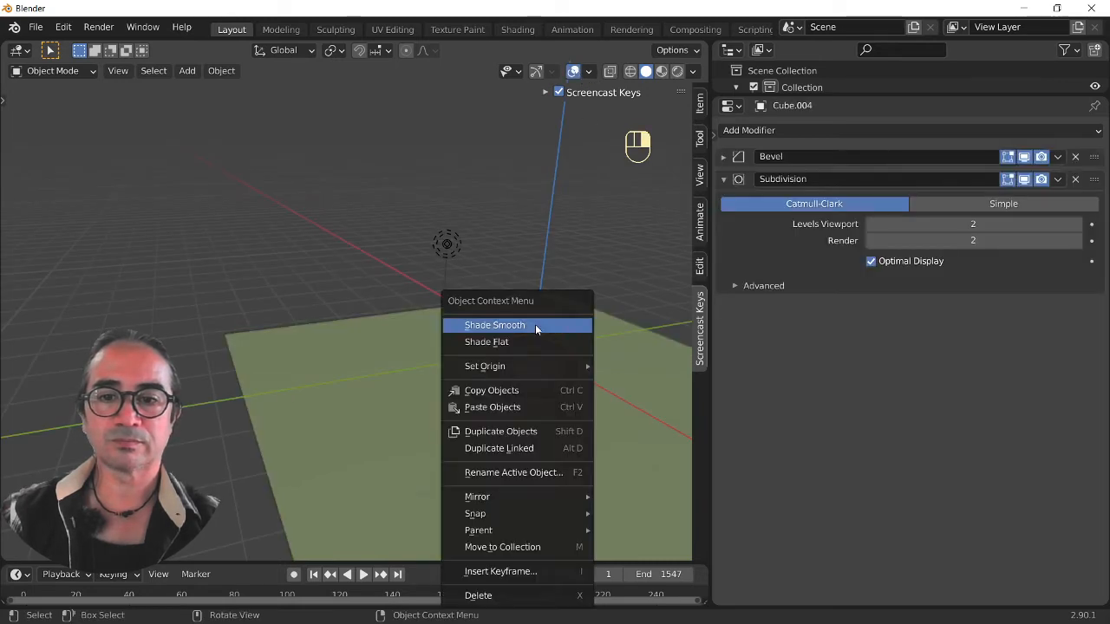
click(535, 324)
middle_drag(535, 324, 559, 347)
key(KP_Decimal)
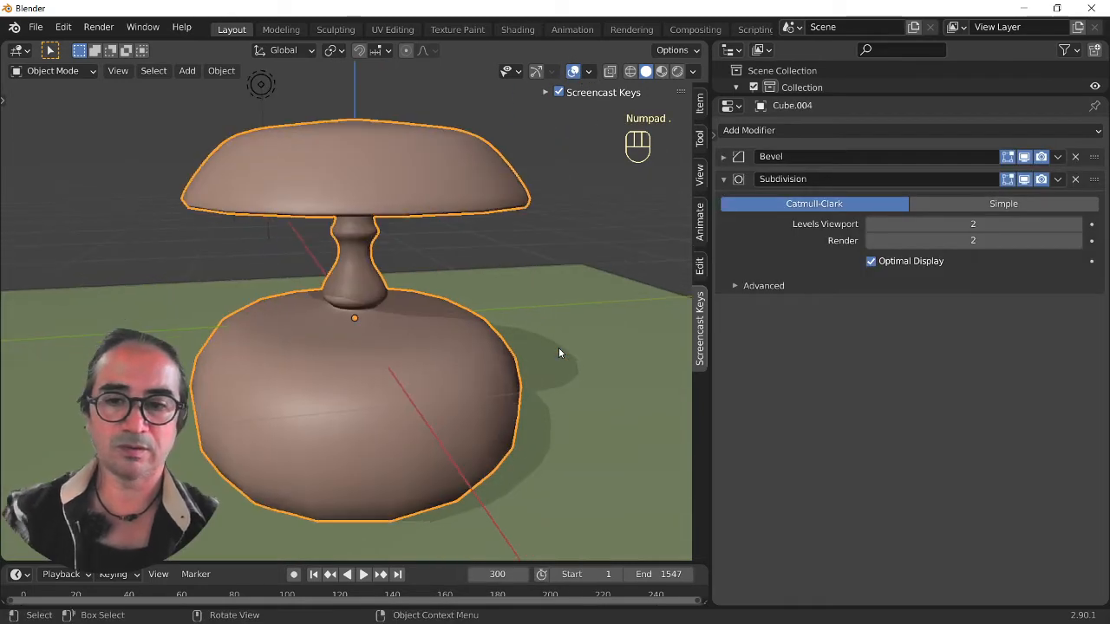
middle_drag(511, 377, 527, 397)
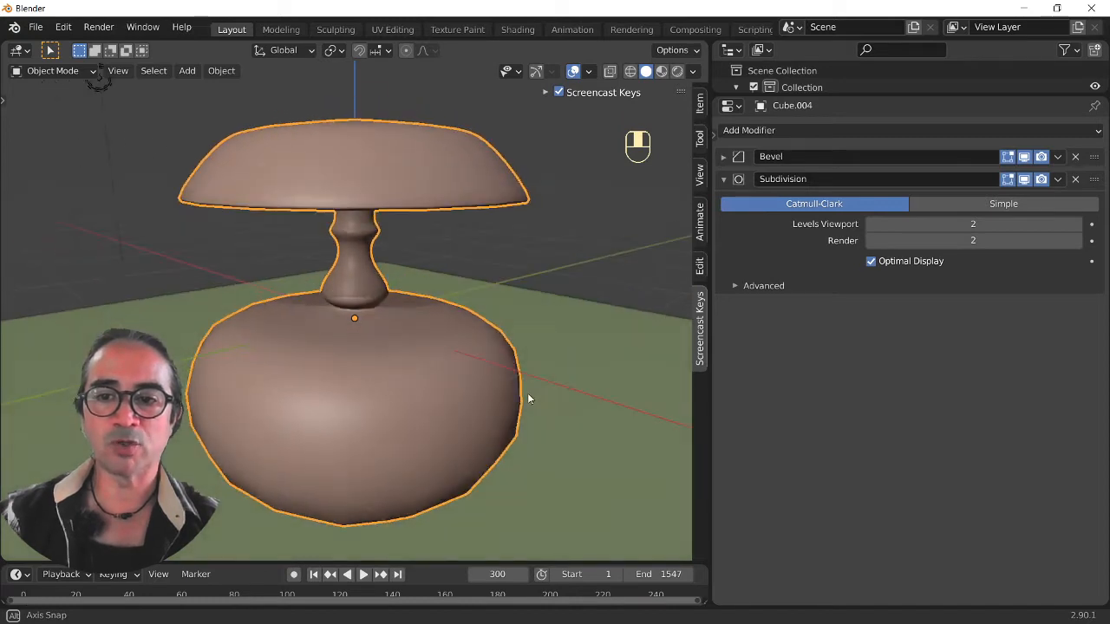
- Move the bevel profile's stem-top point to about X 0.10, Y 0.75 and add a cap underside point at about X 0.43, Y 0.52
click(724, 156)
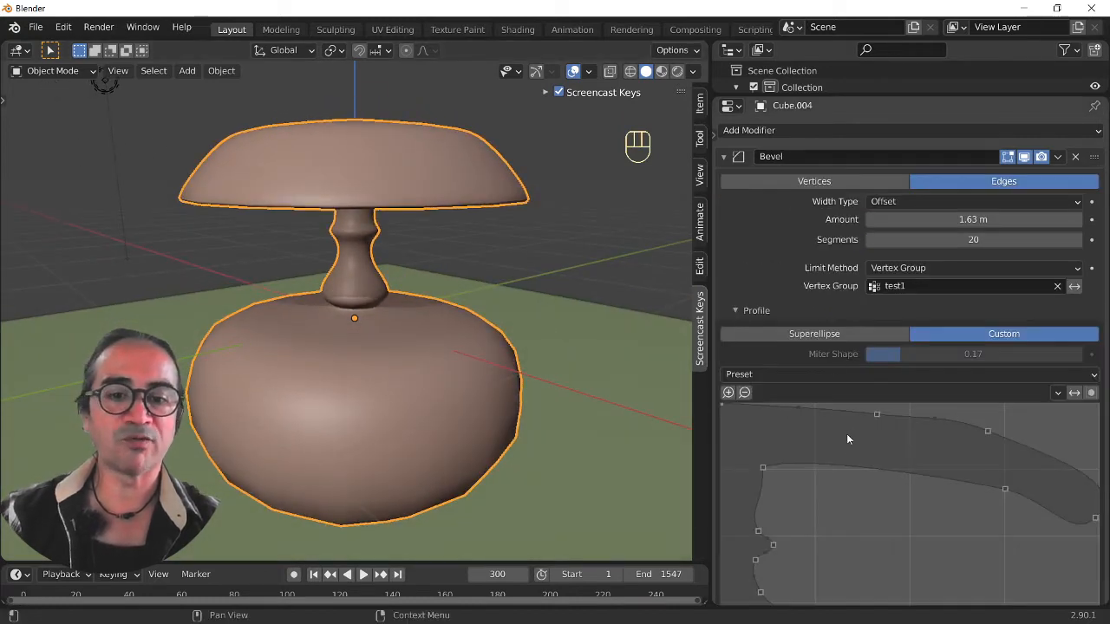
scroll(815, 485, down, 3)
mouse_move(758, 407)
mouse_down()
mouse_move(751, 384)
mouse_move(759, 402)
mouse_up()
click(881, 405)
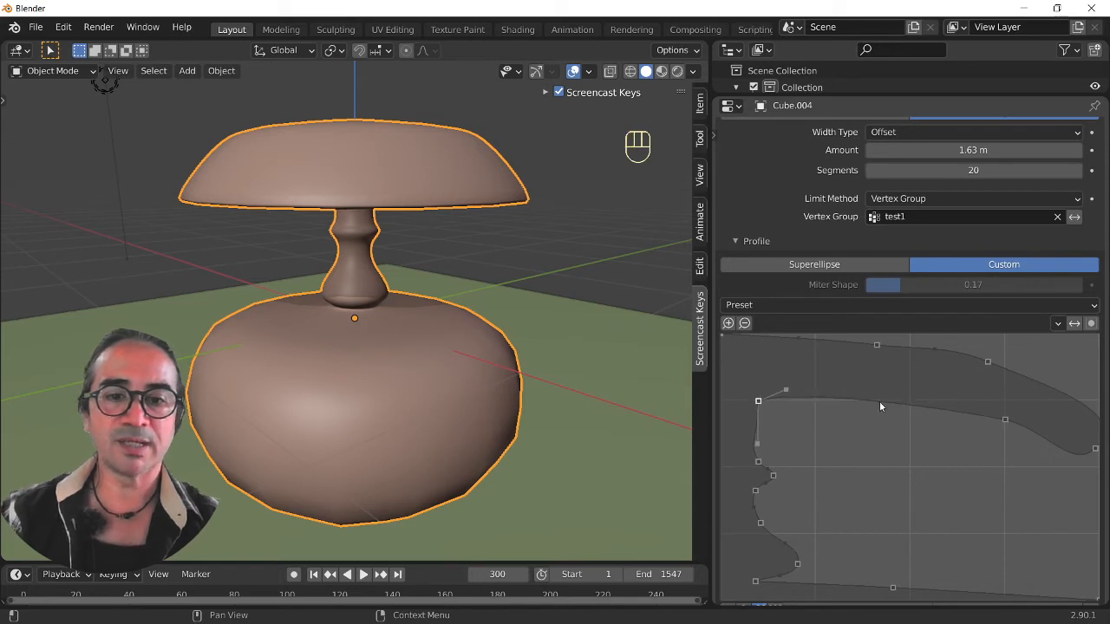
drag(881, 405, 883, 463)
middle_drag(402, 371, 451, 349)
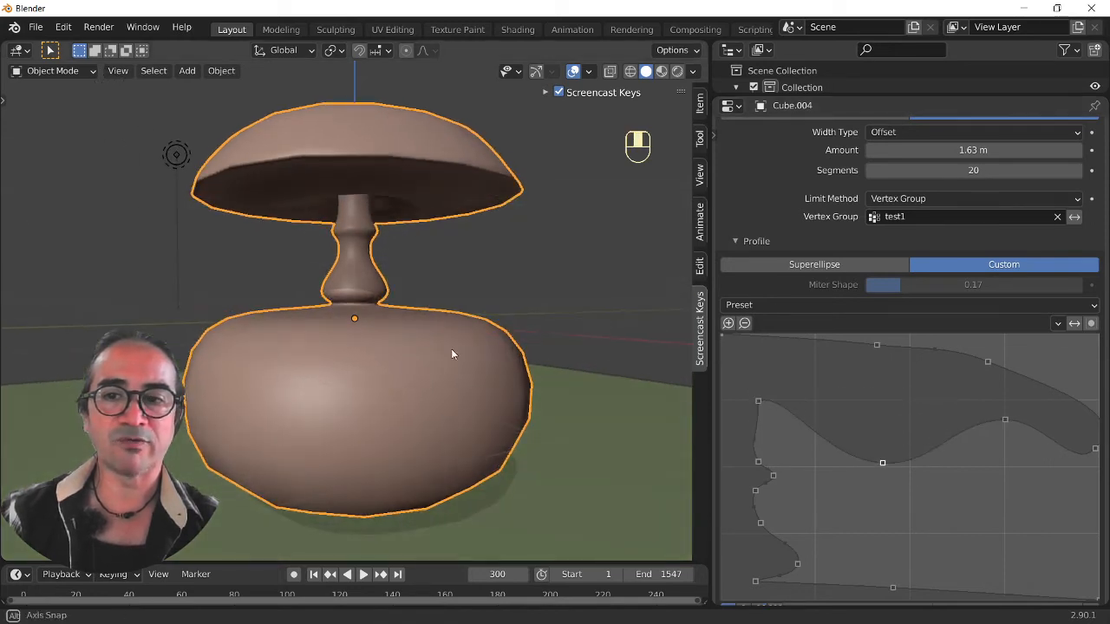
- Lower the cap's outer underside point to about X 0.74, Y 0.43 and move its top point to about X 0.31, Y 0.99
drag(1004, 421, 1002, 486)
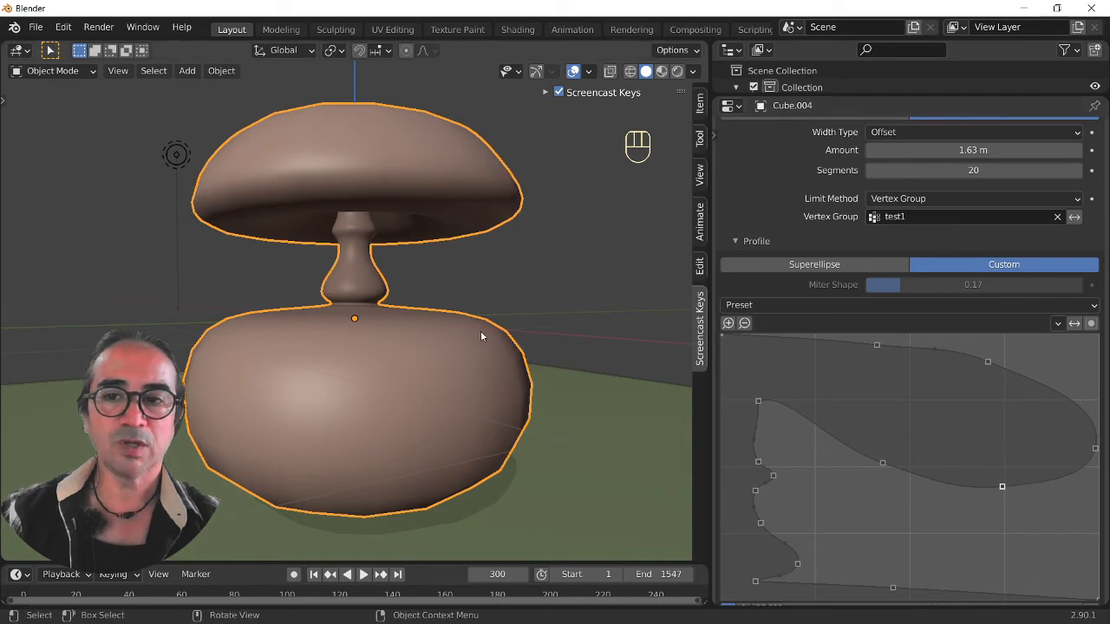
middle_drag(480, 331, 482, 382)
drag(876, 345, 836, 337)
scroll(337, 367, down, 3)
middle_drag(337, 366, 392, 355)
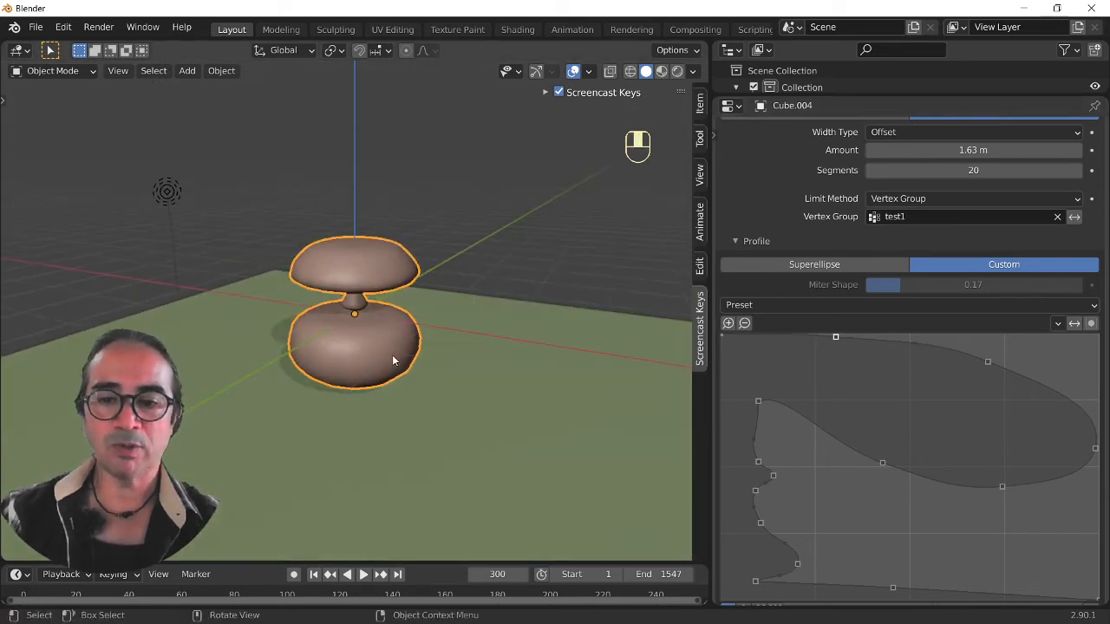
- Duplicate the mushroom object in front view and place the copy beside it along the X axis
key(KP_1)
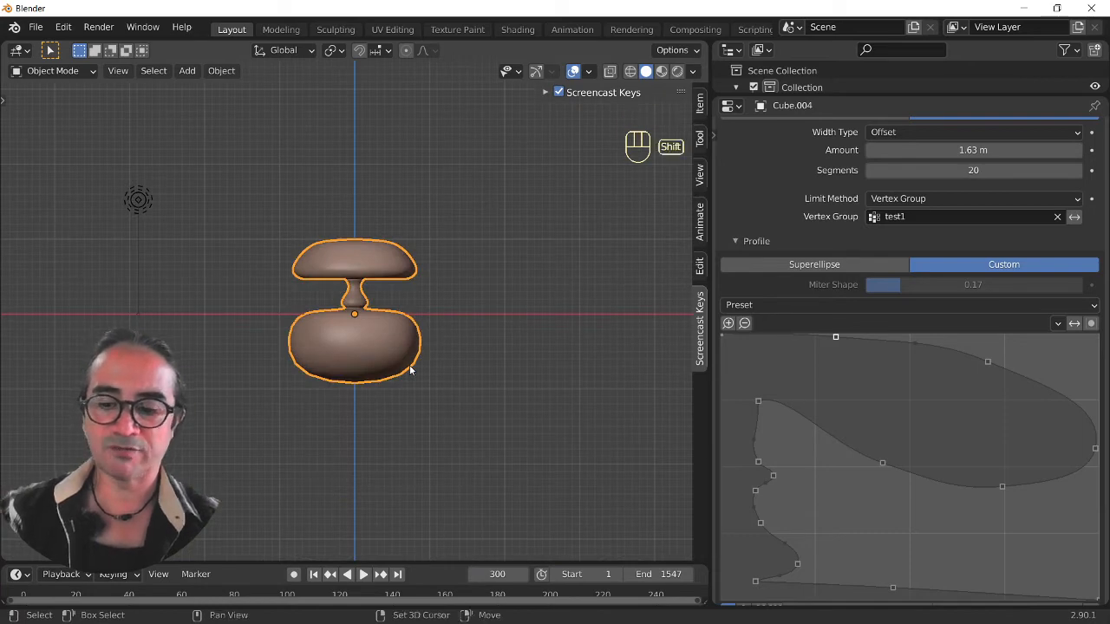
key(shift+d)
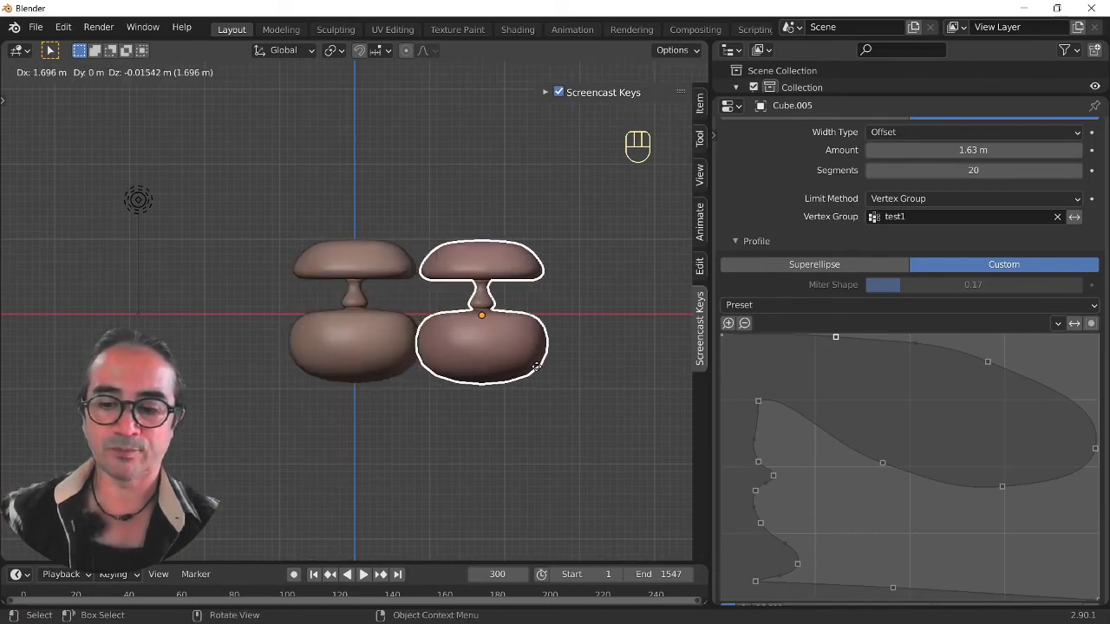
click(548, 381)
shift+middle_drag(550, 383, 479, 381)
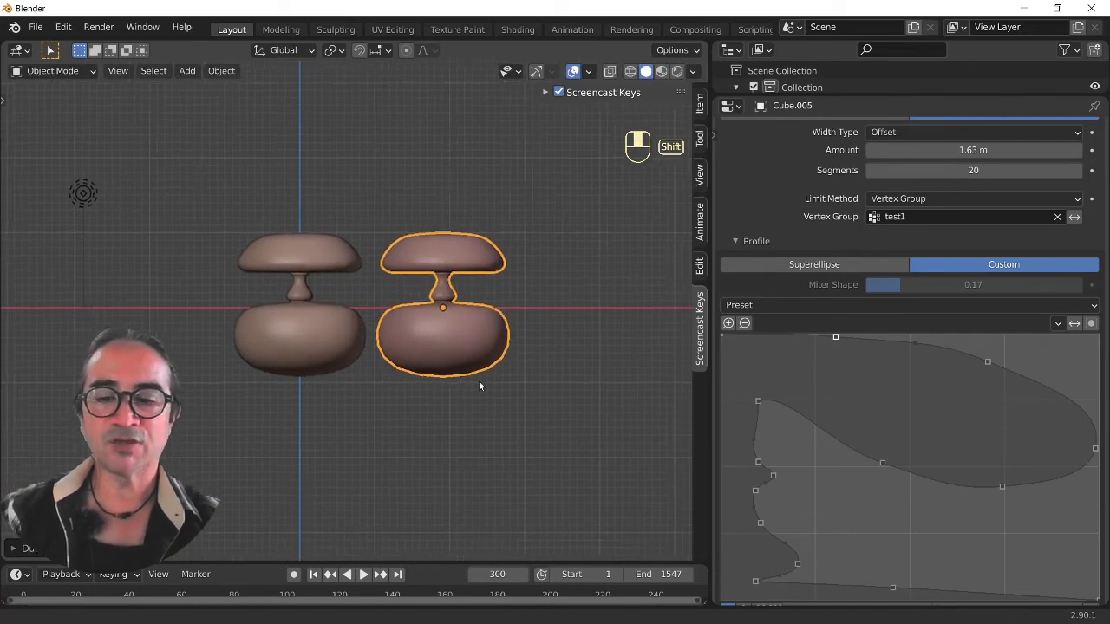
scroll(479, 381, up, 2)
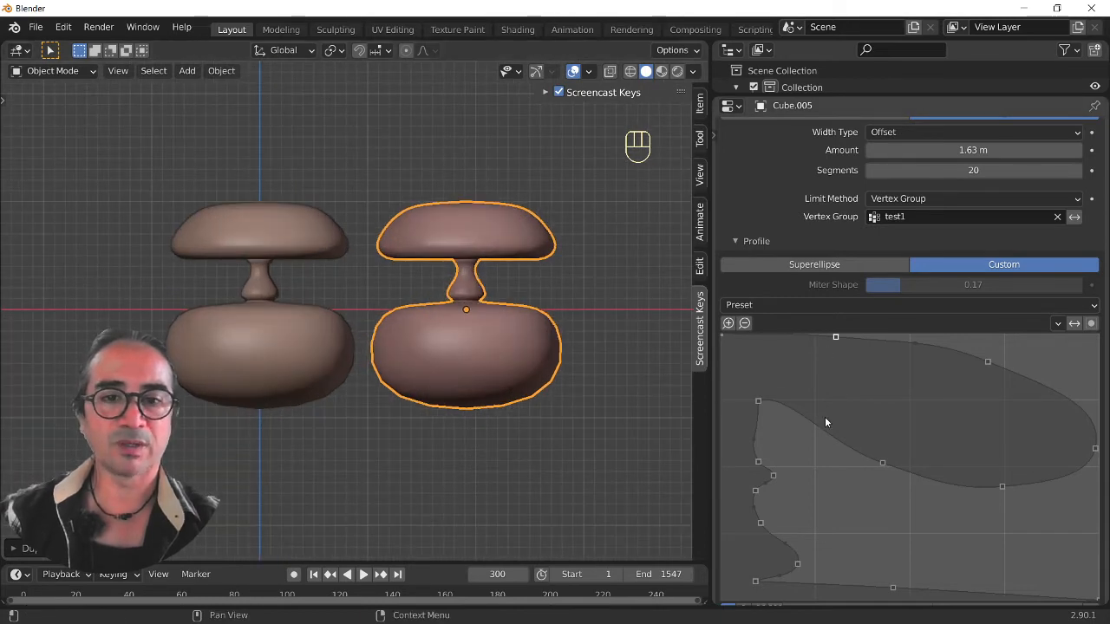
- Reset the copy's custom bevel profile to the Default preset
scroll(873, 437, down, 5)
scroll(894, 307, up, 3)
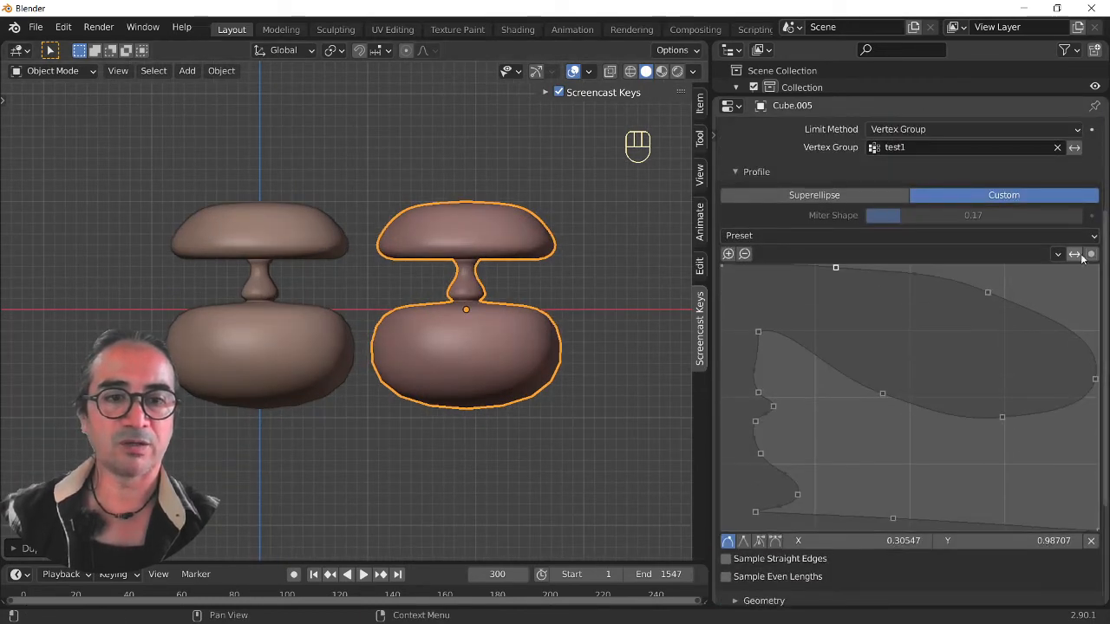
click(1058, 236)
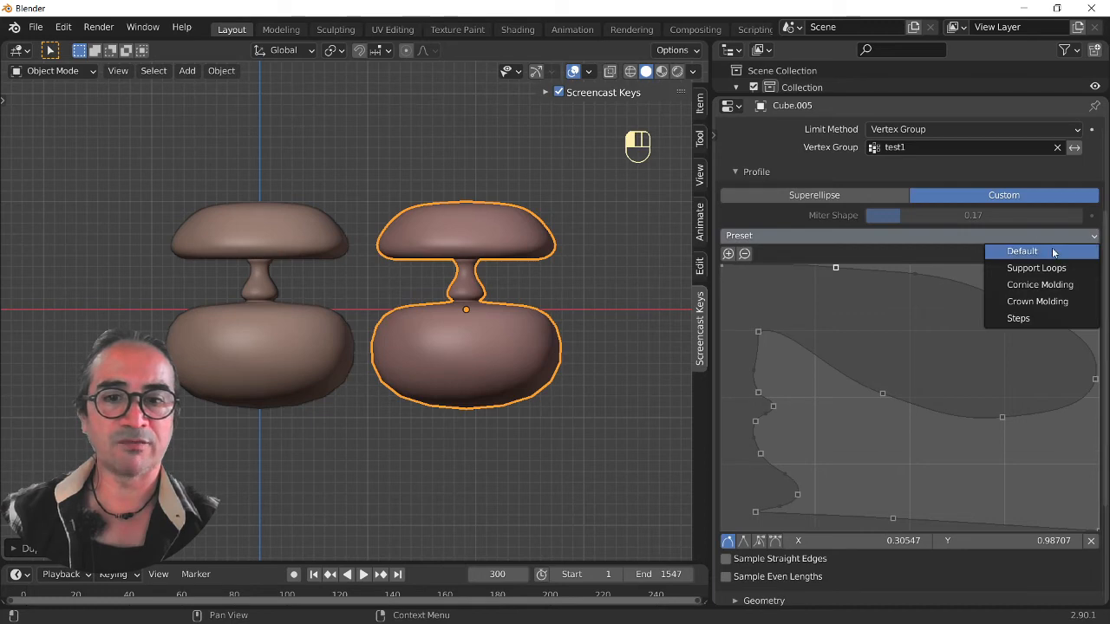
click(1023, 251)
scroll(978, 315, up, 3)
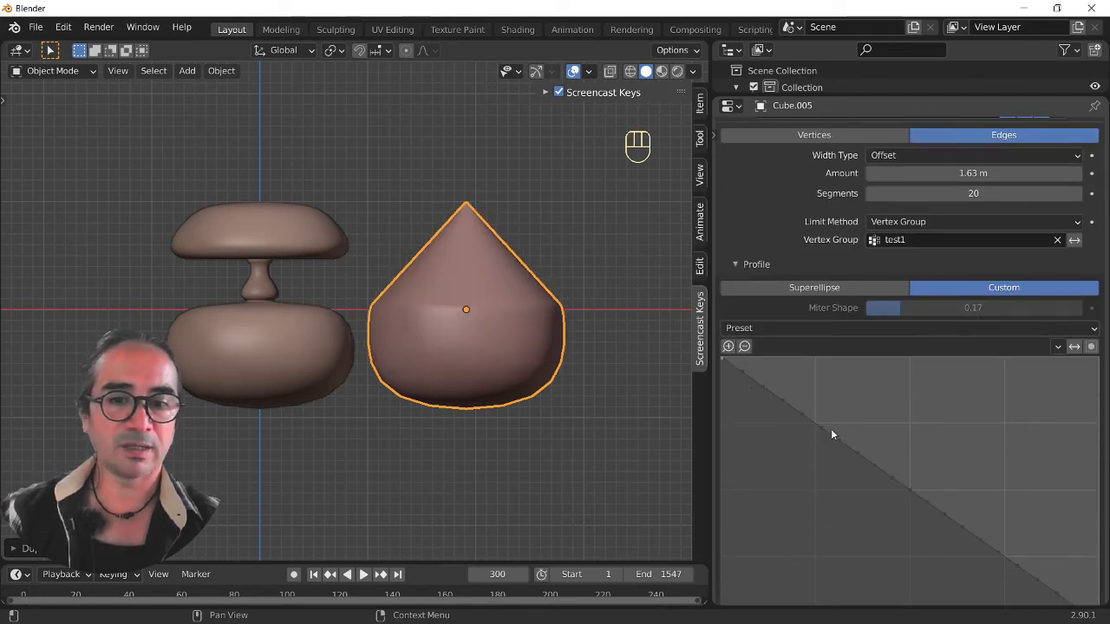
click(859, 328)
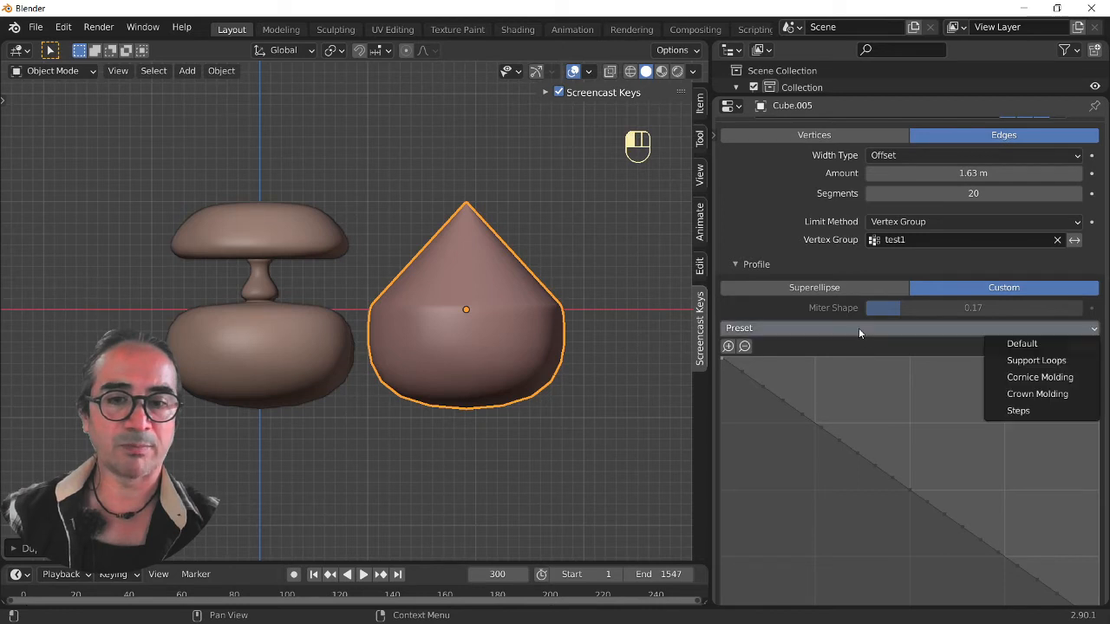
click(1002, 343)
- Add profile points at about X 0.49, Y 0.98 and at X 0.50, Y 0.75, both with vector handles
drag(790, 424, 905, 363)
scroll(876, 483, down, 4)
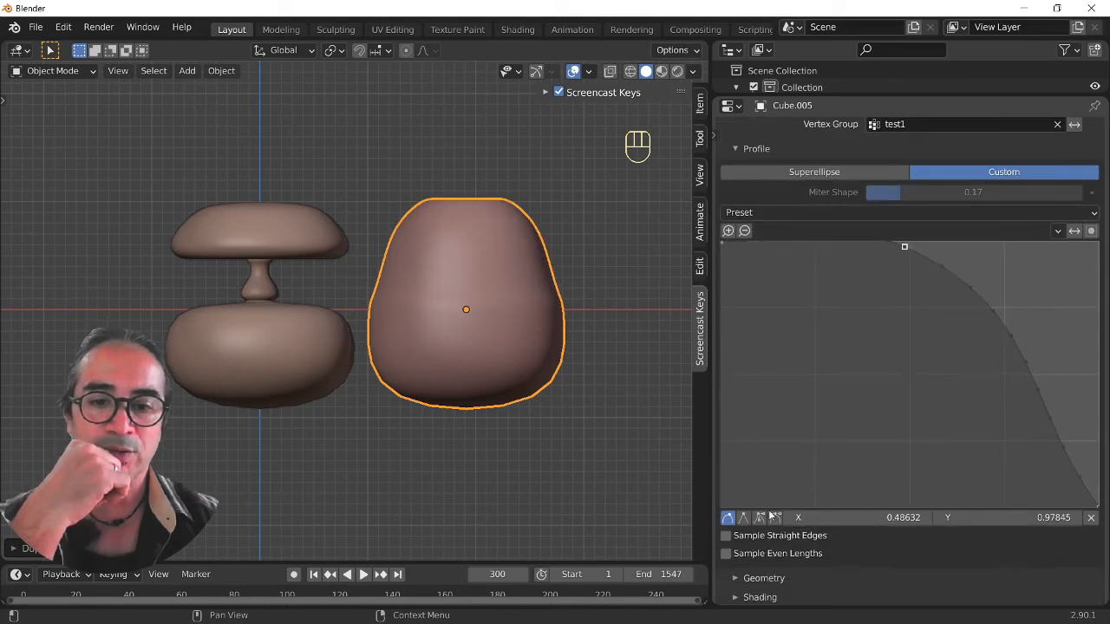
click(743, 518)
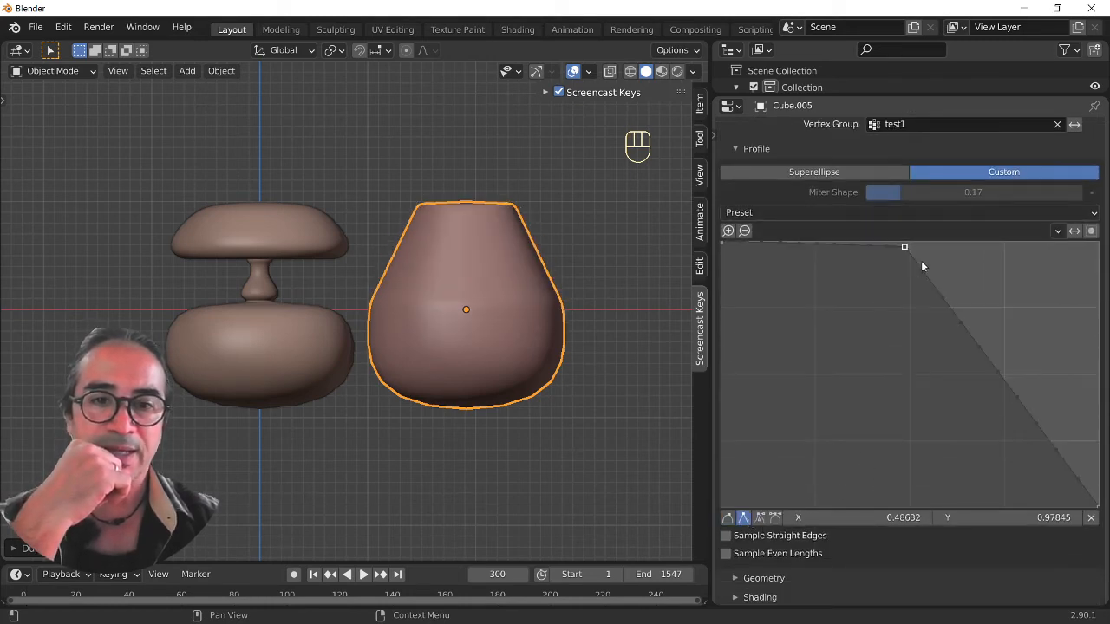
click(951, 311)
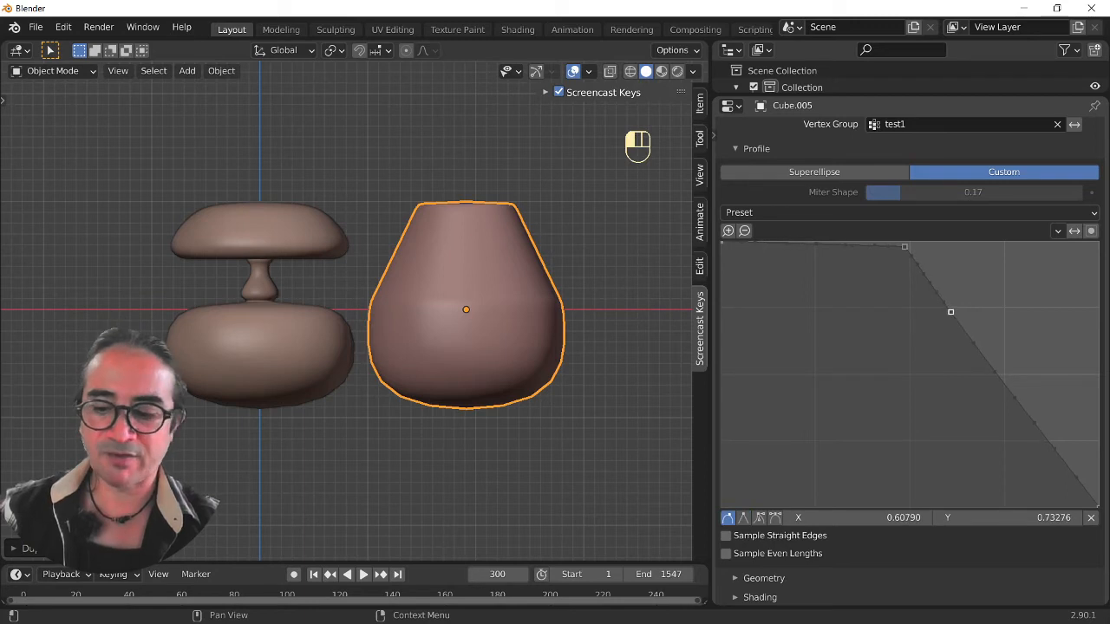
ctrl+drag(951, 311, 910, 307)
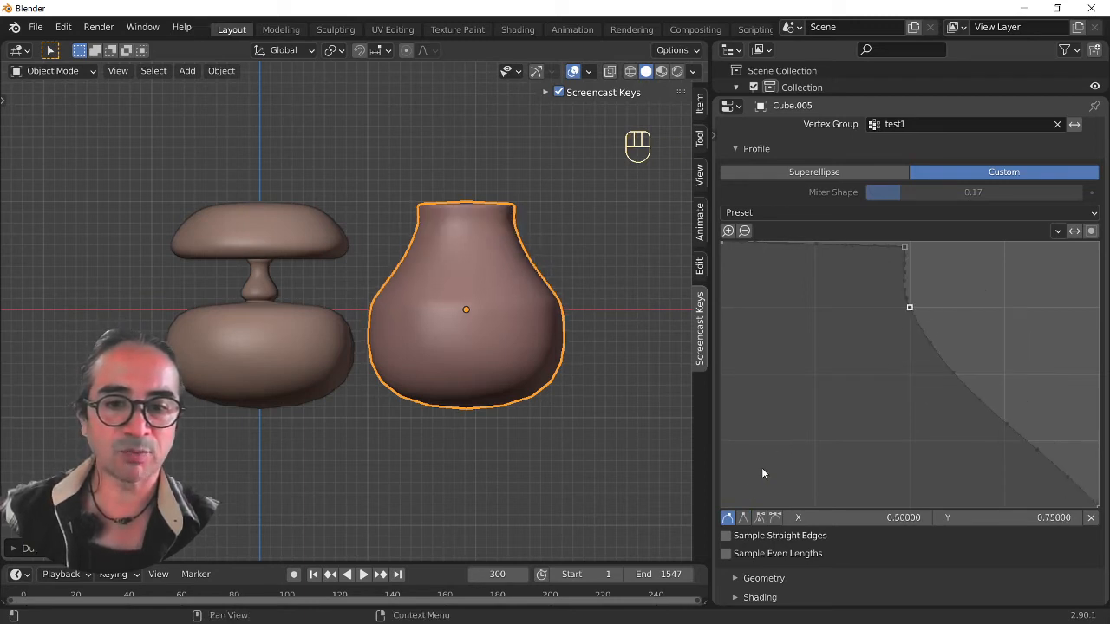
click(743, 518)
- Add a vector-handle point at X 0.25, Y 0.50 and lower the lip's bottom corner point to X 0.50, Y 0.50
ctrl+drag(933, 345, 814, 374)
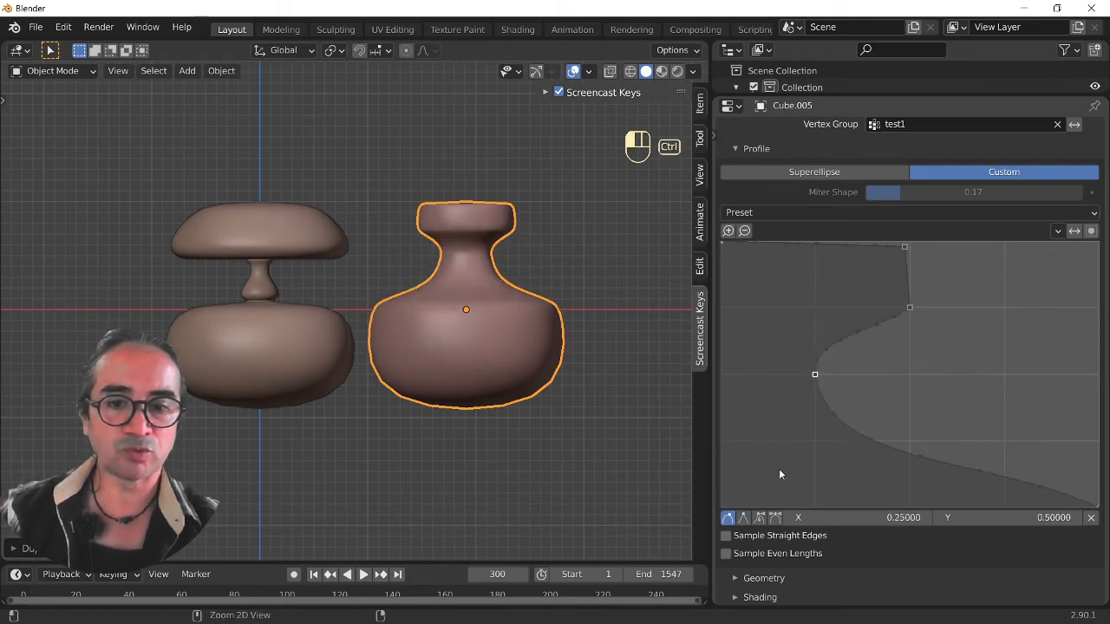
click(743, 517)
drag(907, 307, 910, 373)
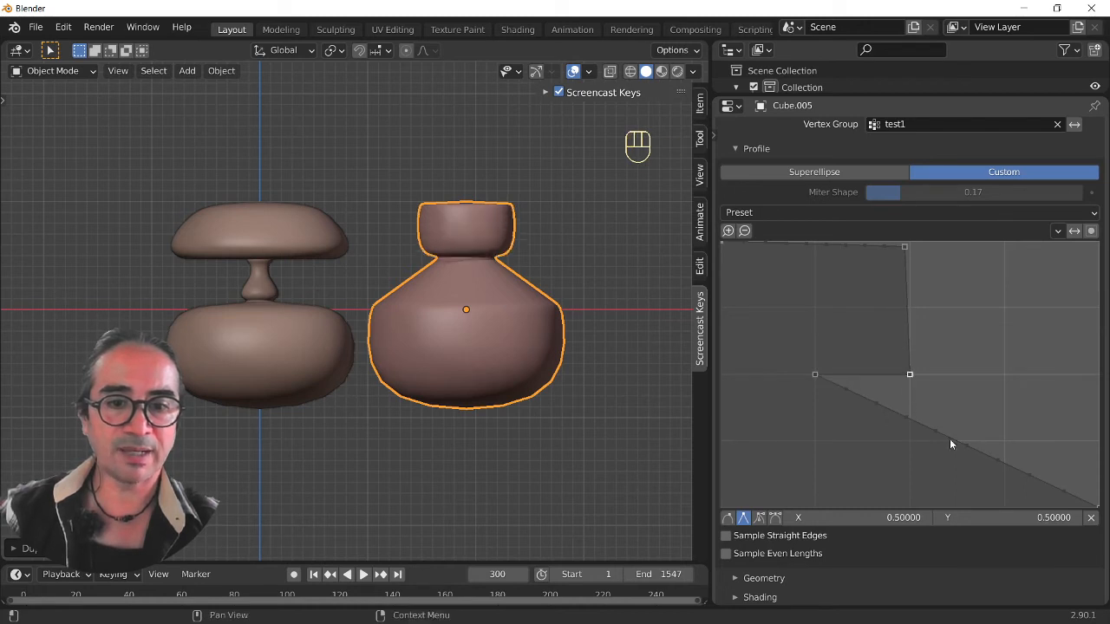
- Add a vector-handle neck base point at X 0.25, Y 0.125 and a shoulder point at about X 0.61, Y 0.09
ctrl+drag(997, 467, 796, 520)
click(743, 517)
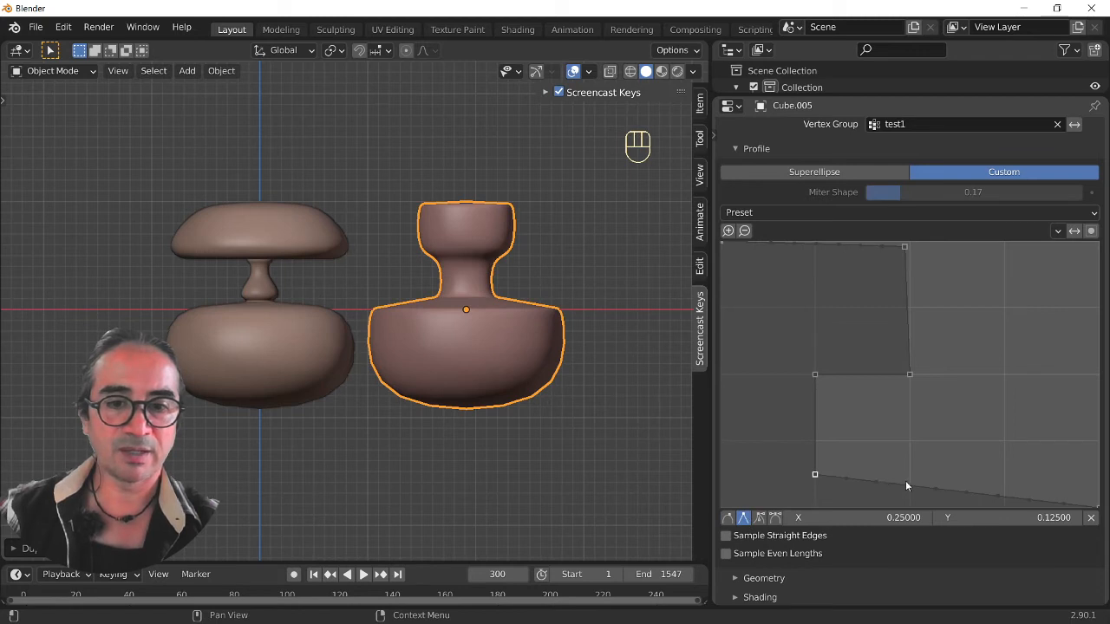
drag(907, 486, 938, 481)
- Add five profile points along the neck and offset alternate ones outward to about X 0.30 to form ridges
ctrl+click(817, 452)
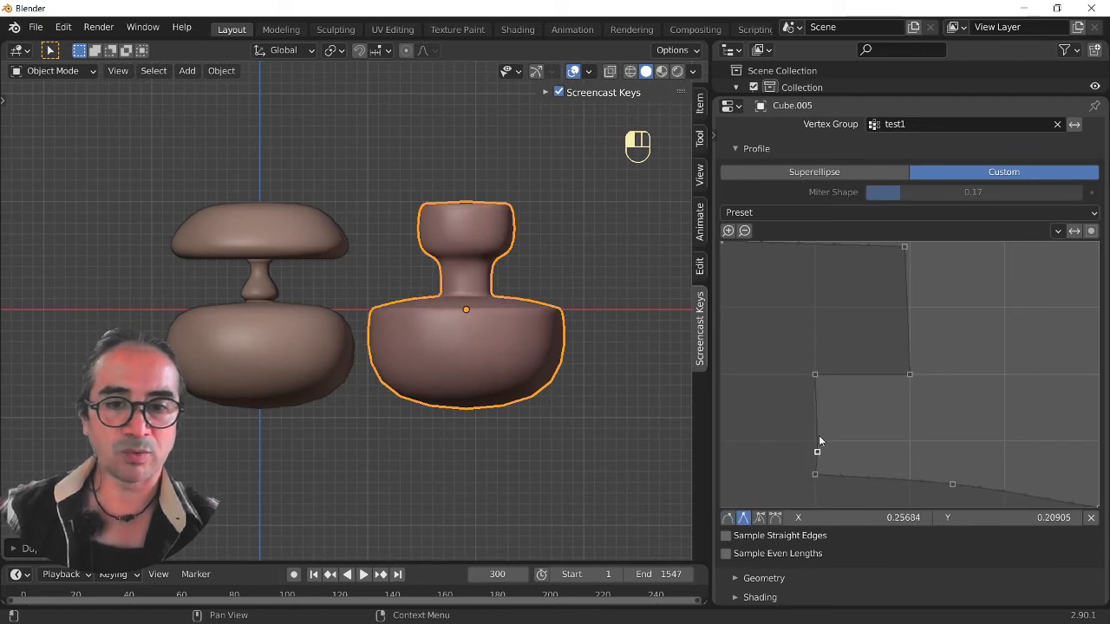
ctrl+click(821, 406)
ctrl+click(816, 390)
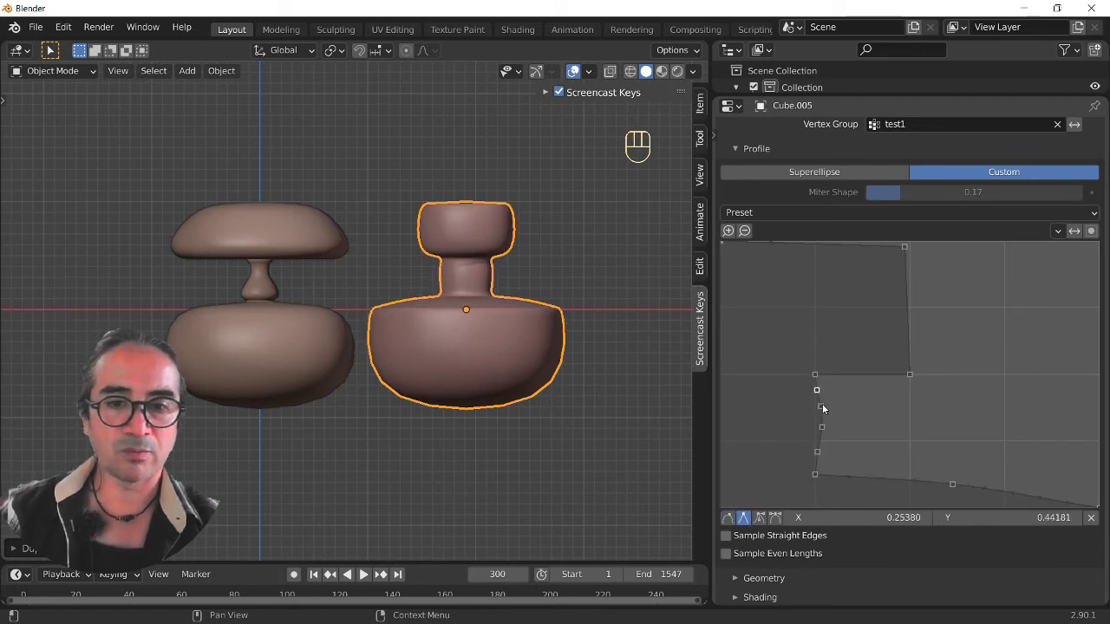
drag(817, 390, 832, 422)
ctrl+click(816, 453)
middle_drag(453, 337, 440, 345)
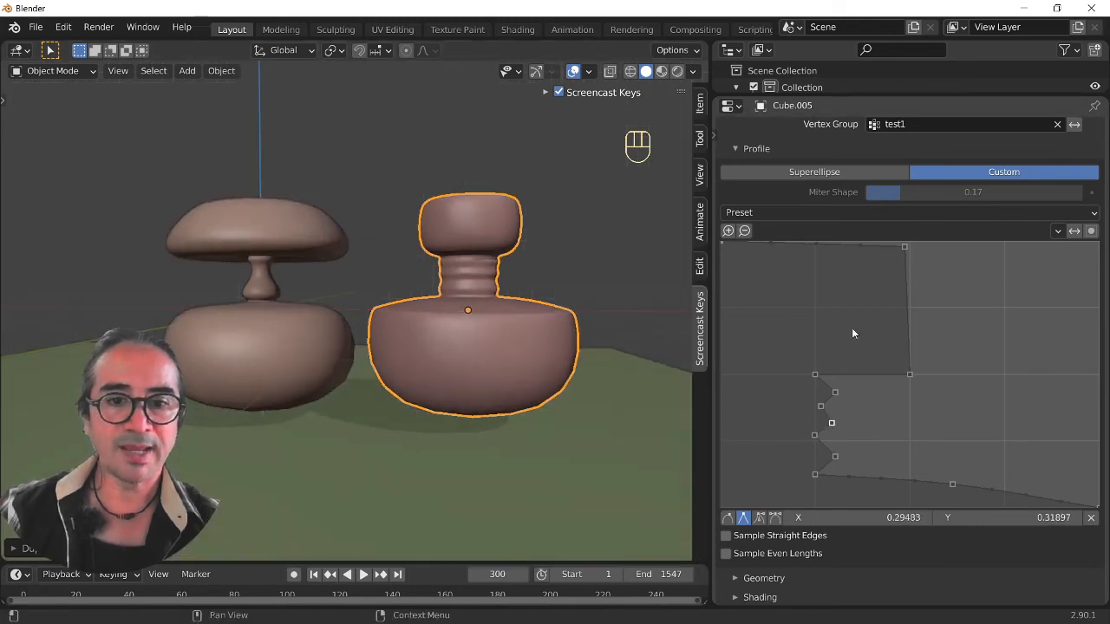
- Add a rim point at about X 0.50, Y 1.00 and move the upper lip point to about X 0.48, Y 0.96
mouse_move(906, 246)
mouse_down()
mouse_move(915, 242)
mouse_move(913, 256)
mouse_move(901, 250)
mouse_up()
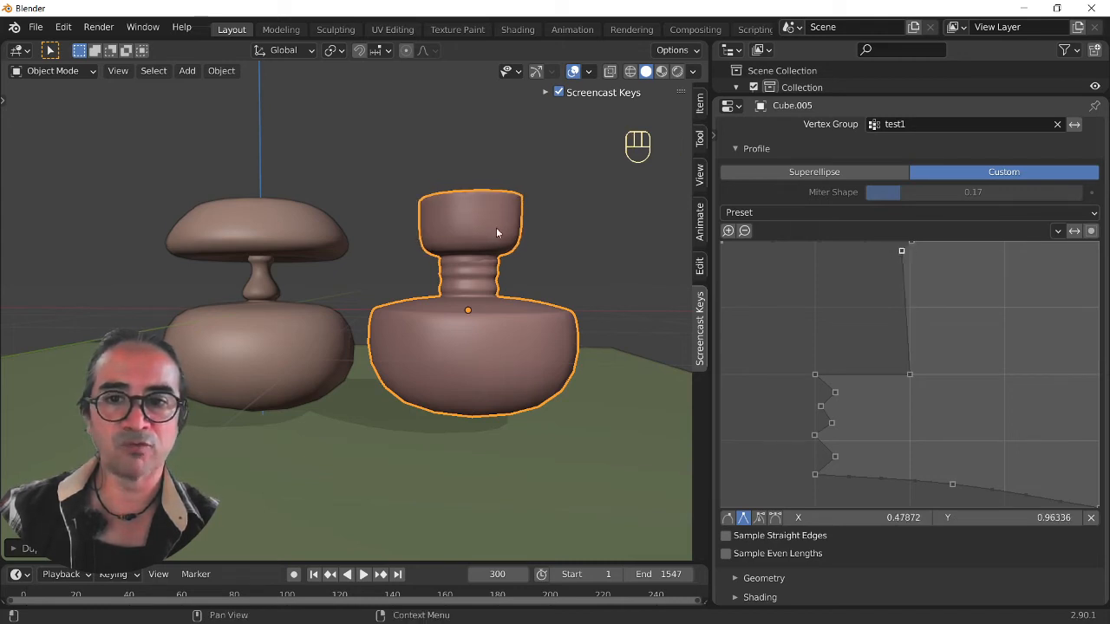
middle_drag(496, 227, 460, 276)
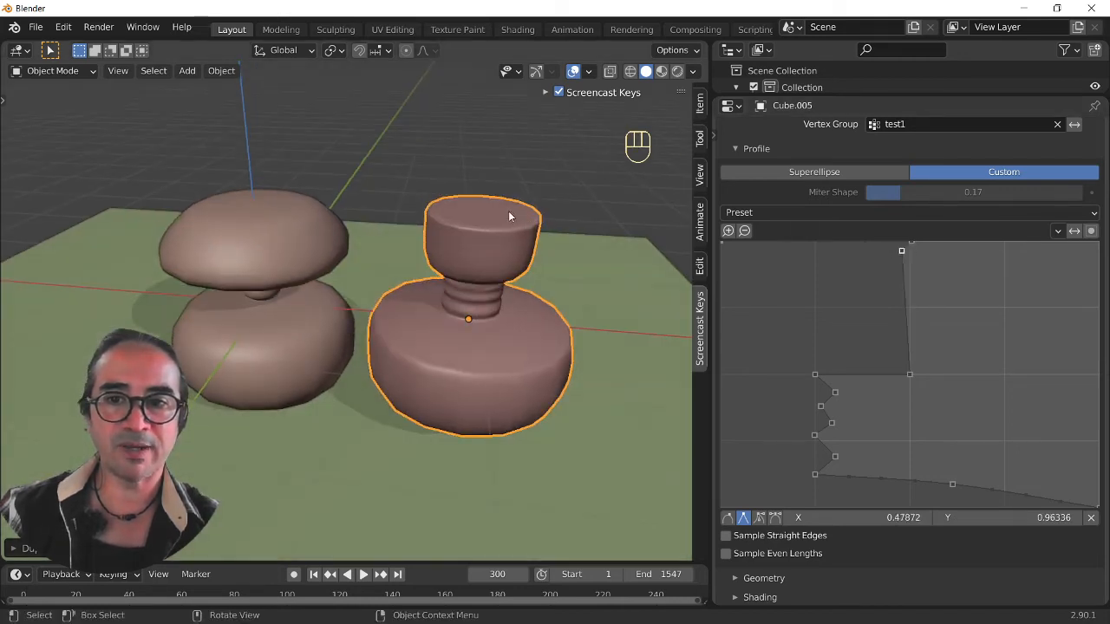
- Add a lower lip point at about X 0.50, Y 0.53 and align the upper lip point to about X 0.50
drag(909, 361, 906, 346)
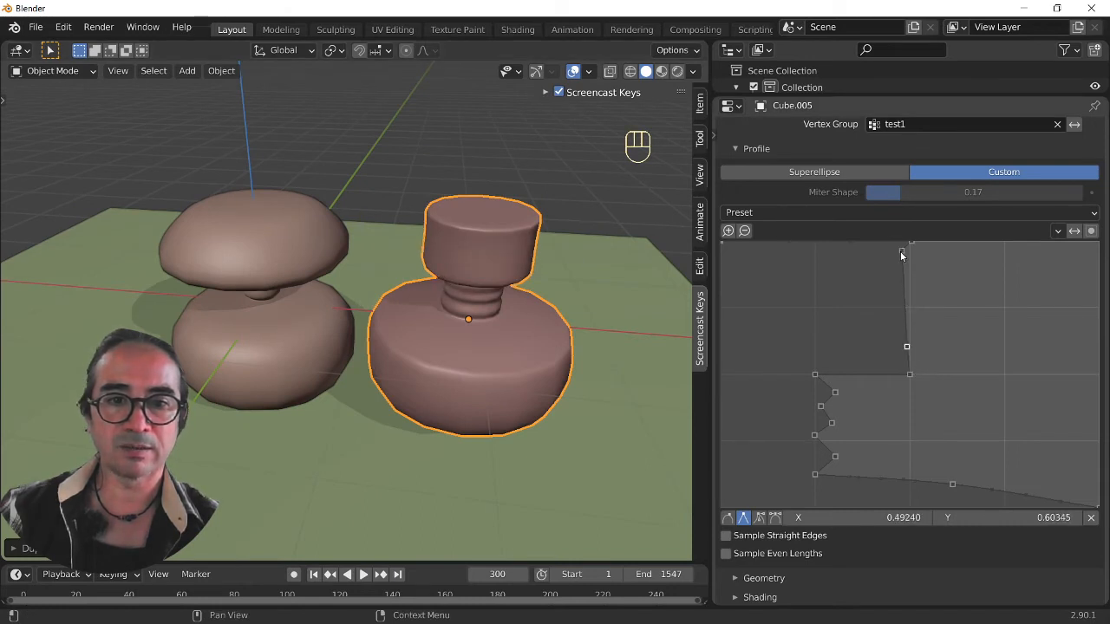
drag(902, 251, 909, 250)
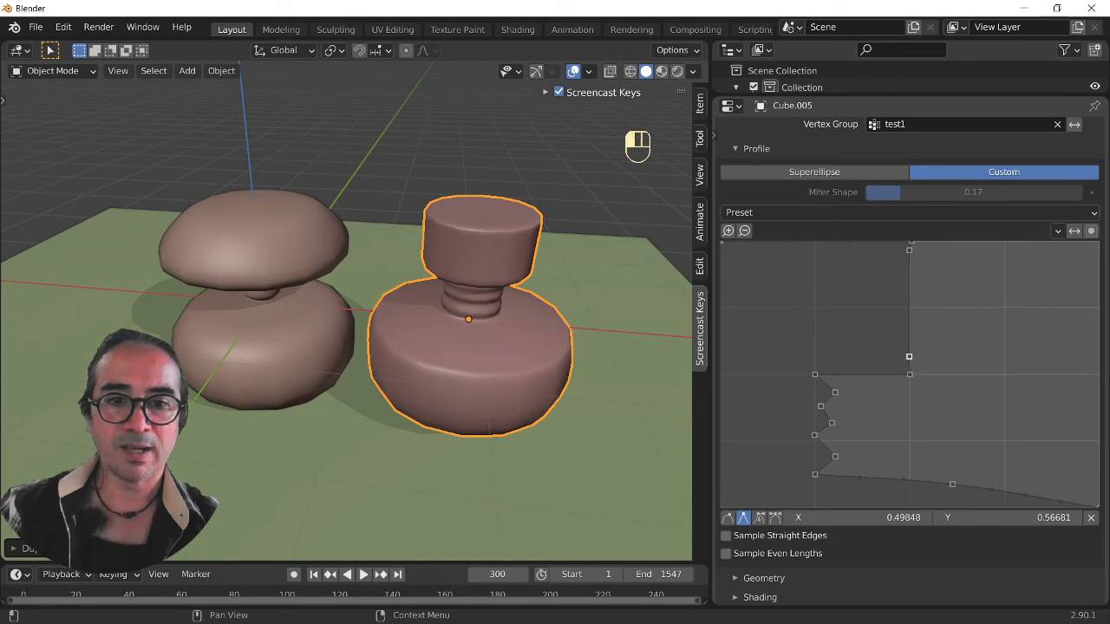
middle_drag(642, 374, 440, 295)
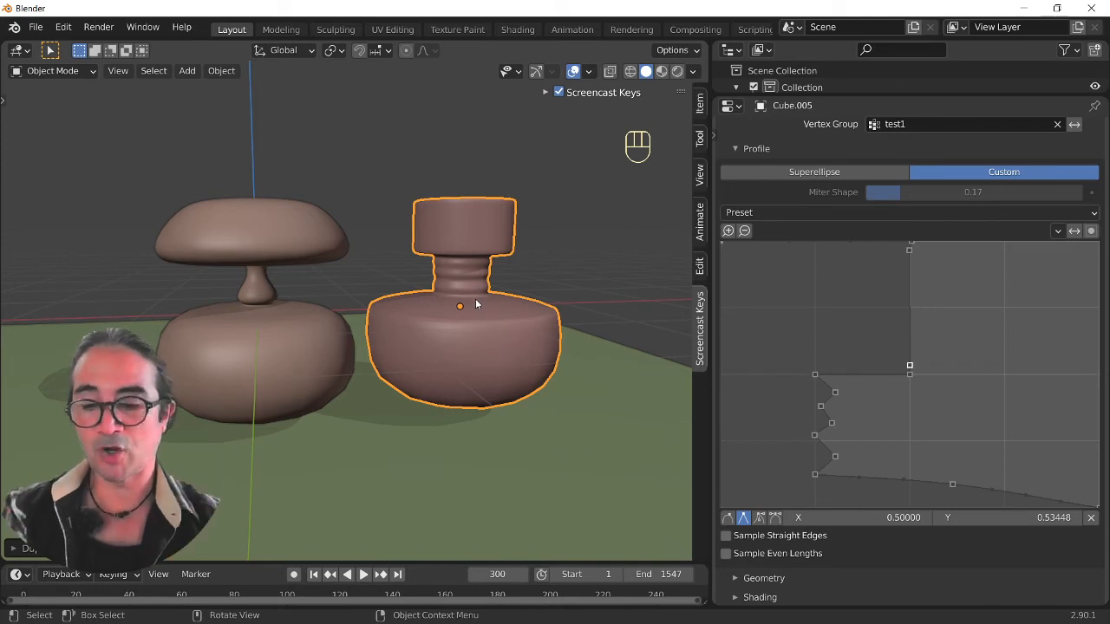
- Crease all edges of the bottle's base cube by about 0.62
key(Tab)
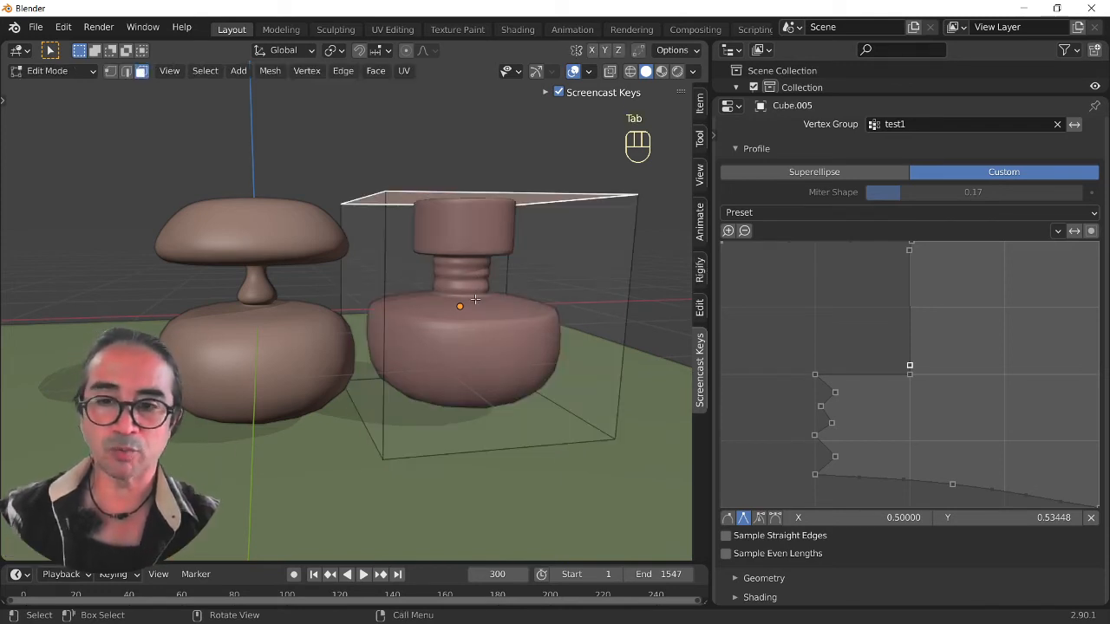
key(a)
key(shift)
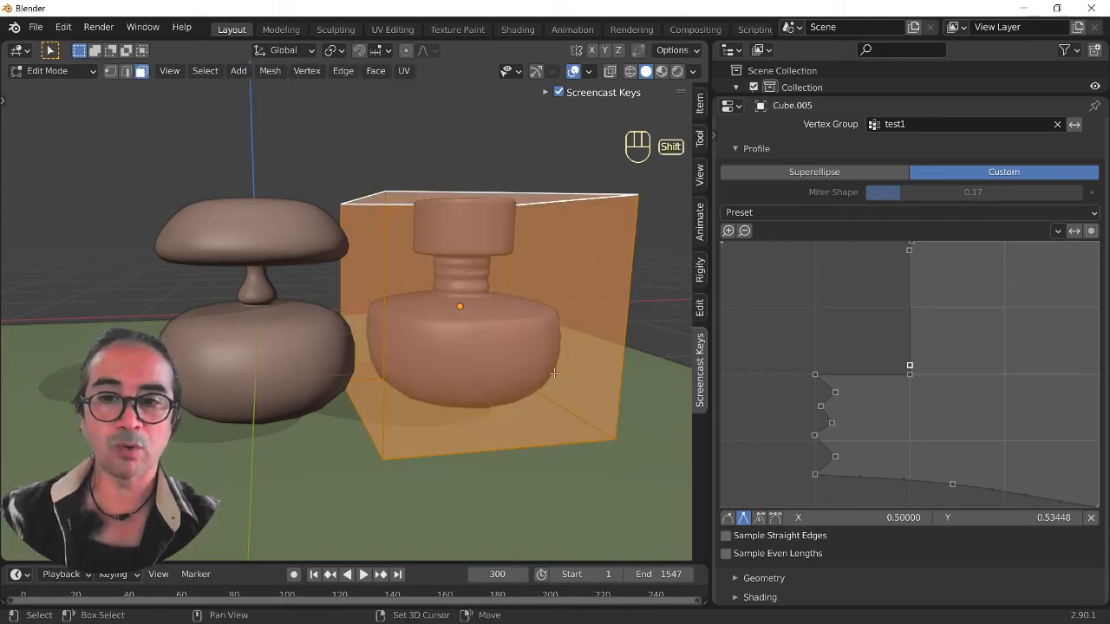
key(shift+e)
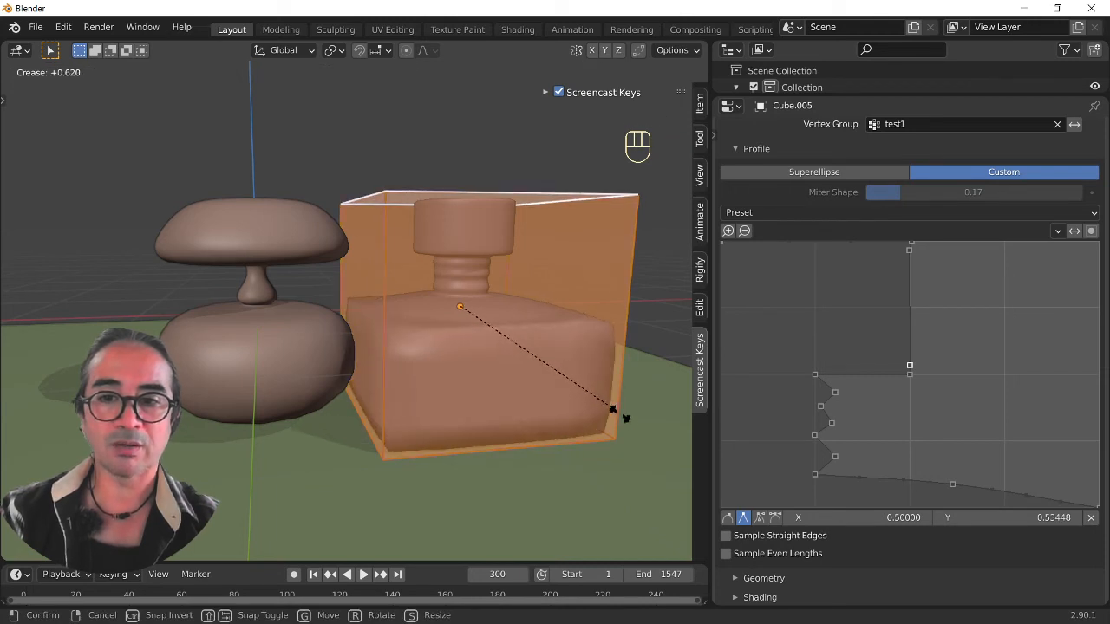
click(613, 411)
key(Tab)
- Set the bottle to flat shading and inspect its faceted body from several angles
right_click(465, 229)
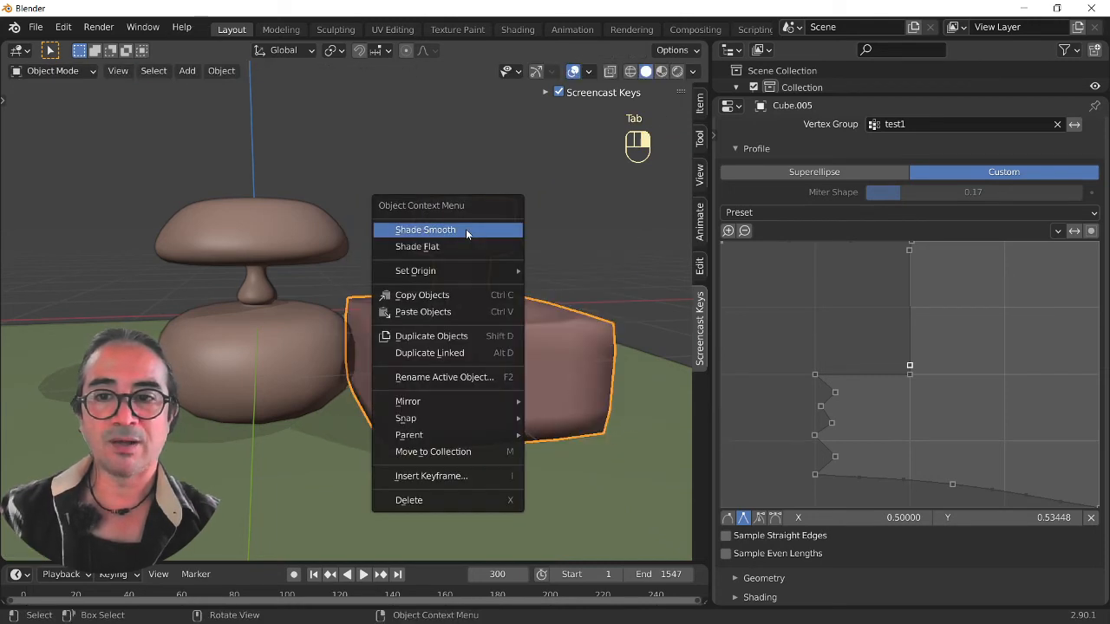
click(448, 248)
scroll(526, 311, down, 2)
middle_drag(537, 310, 477, 300)
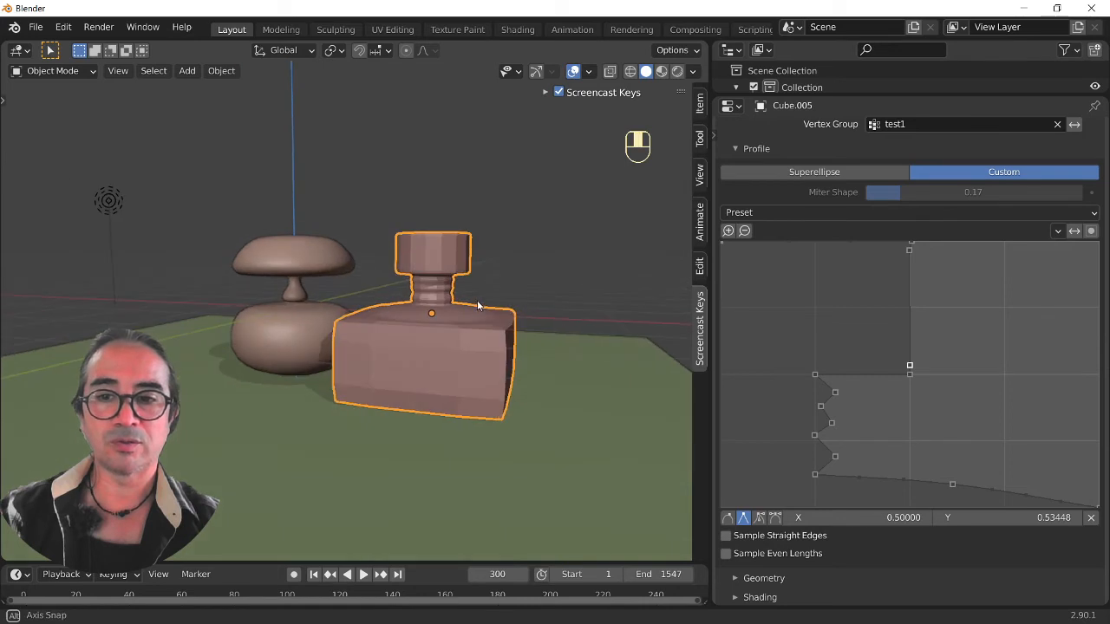
middle_drag(466, 389, 606, 303)
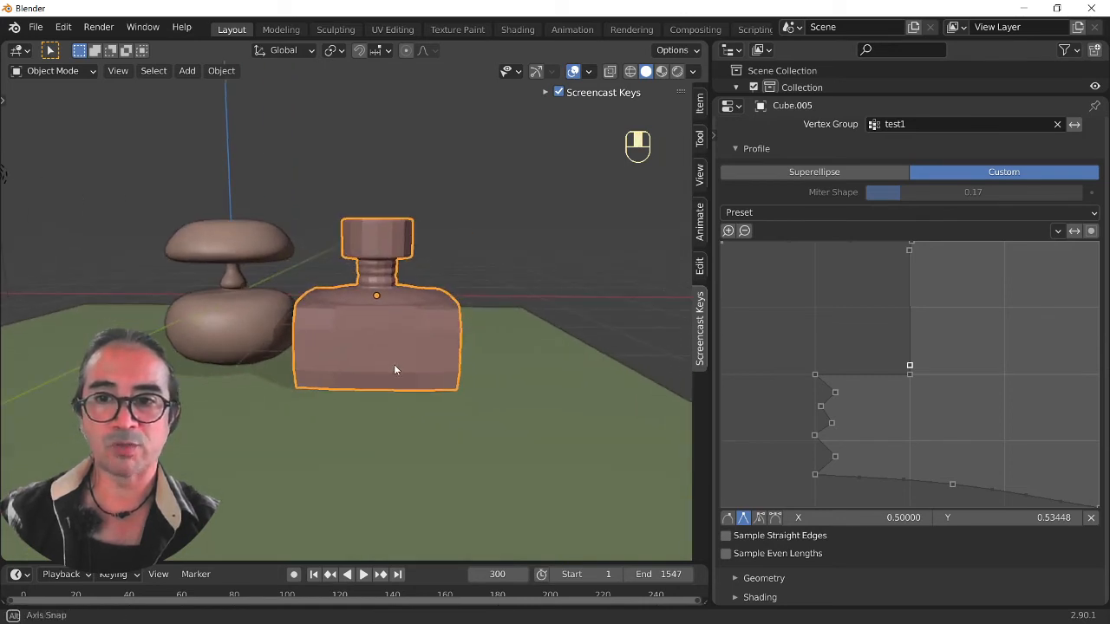
middle_drag(394, 365, 415, 401)
scroll(418, 399, up, 2)
middle_drag(465, 349, 440, 319)
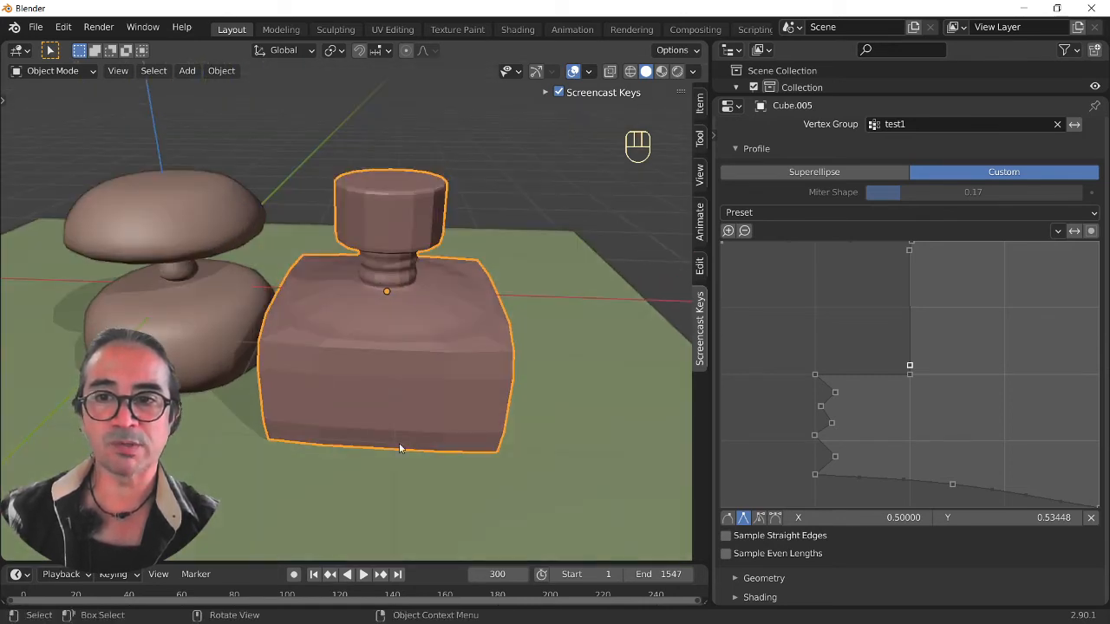
middle_drag(399, 448, 583, 412)
middle_drag(501, 344, 498, 319)
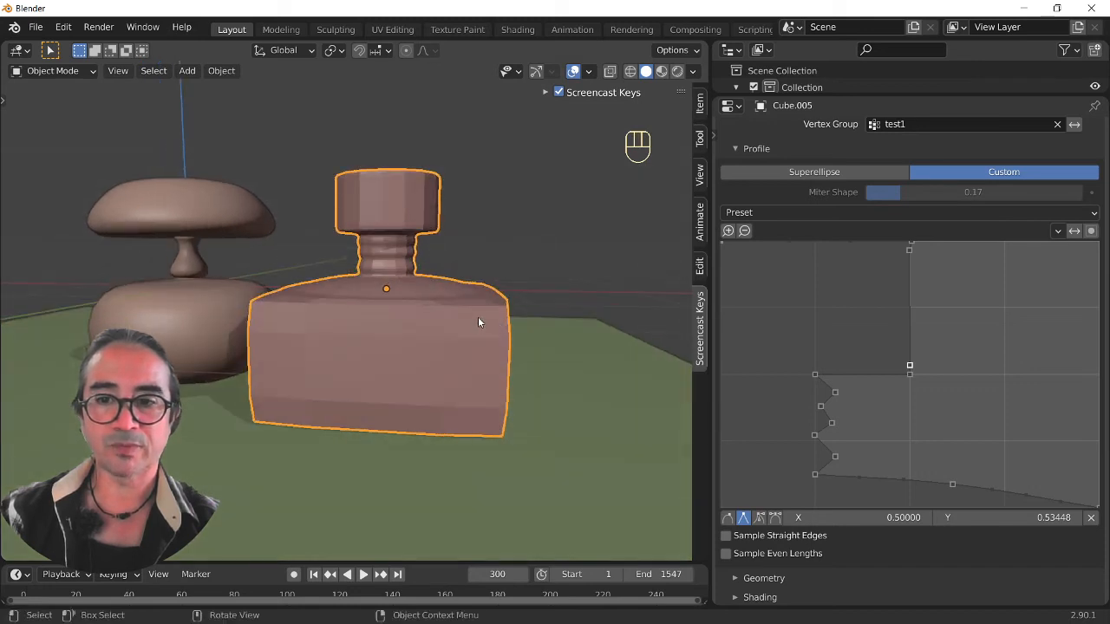
- Move the shoulder profile point to about X 0.25, Y 0.01 and give it a vector handle
scroll(478, 320, up, 2)
drag(953, 484, 815, 505)
click(743, 518)
middle_drag(566, 395, 455, 428)
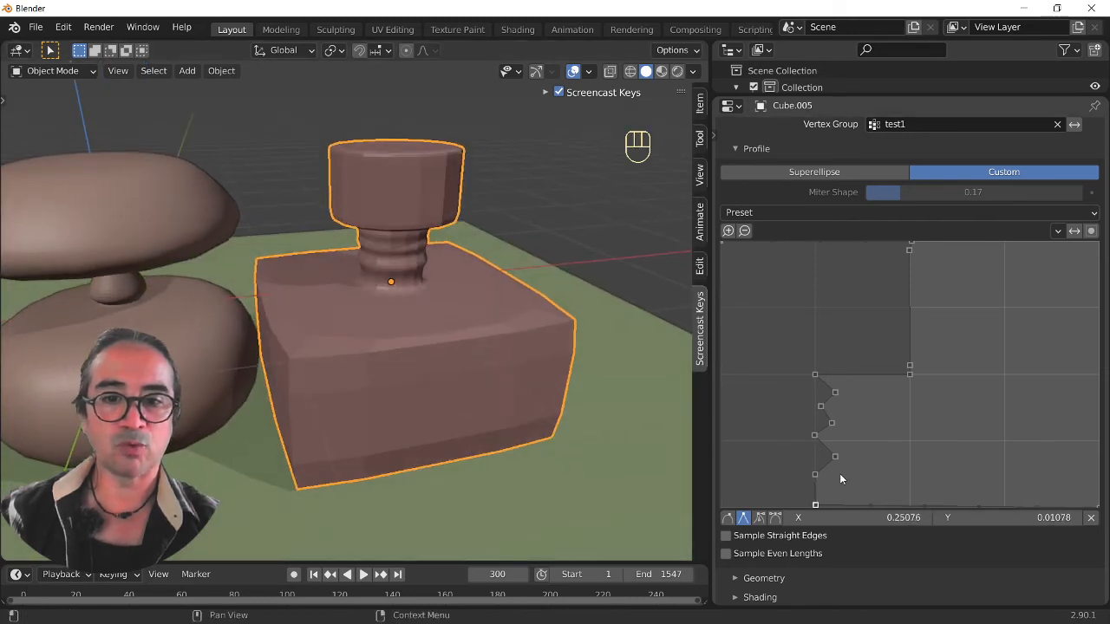
- Add a profile point just above the neck's bottom corner point and another at about X 0.87, Y 0.02 on the shoulder curve
drag(815, 504, 815, 495)
drag(817, 500, 814, 501)
middle_drag(580, 406, 468, 340)
mouse_move(1061, 501)
mouse_down()
mouse_move(1079, 505)
mouse_move(1050, 502)
mouse_up()
mouse_move(475, 327)
middle_down()
mouse_move(504, 361)
mouse_move(453, 438)
mouse_move(503, 405)
mouse_move(583, 210)
mouse_move(468, 196)
mouse_move(418, 362)
middle_up()
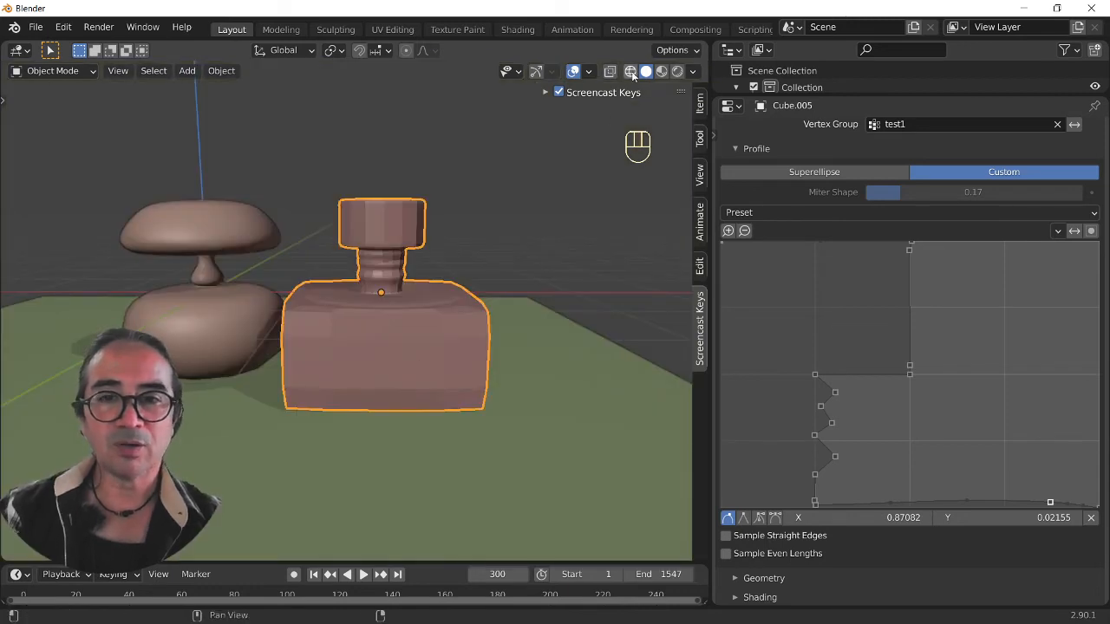
- Switch the viewport's solid shading to MatCap lighting
click(692, 71)
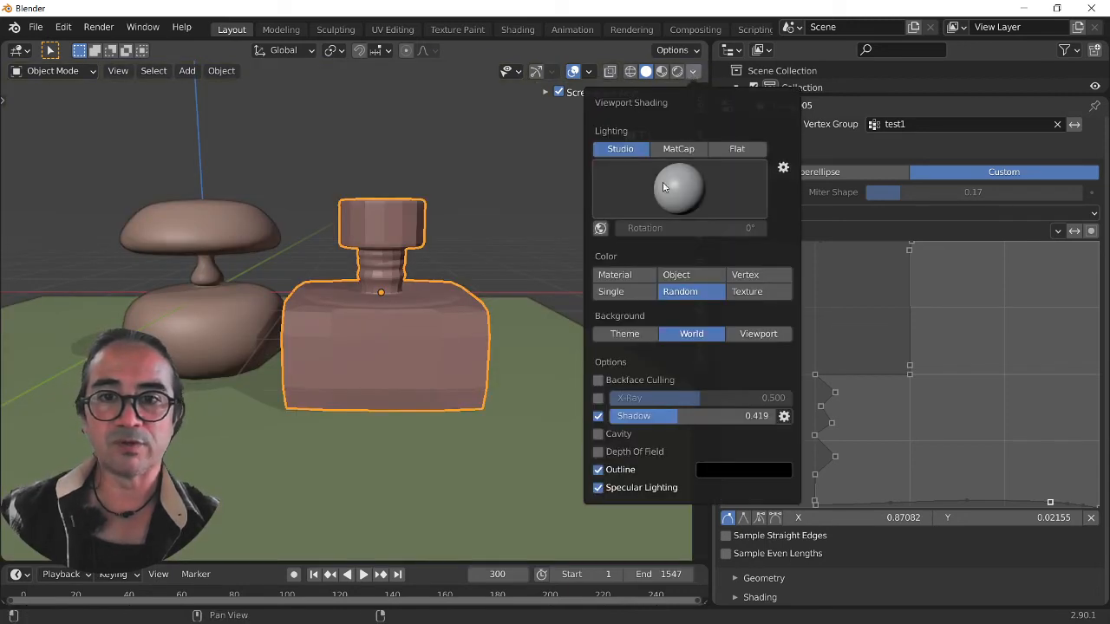
click(670, 149)
middle_drag(384, 344, 324, 331)
- Add the mushroom shape to the selection and move it together with the bottle along the Y axis
shift+click(254, 280)
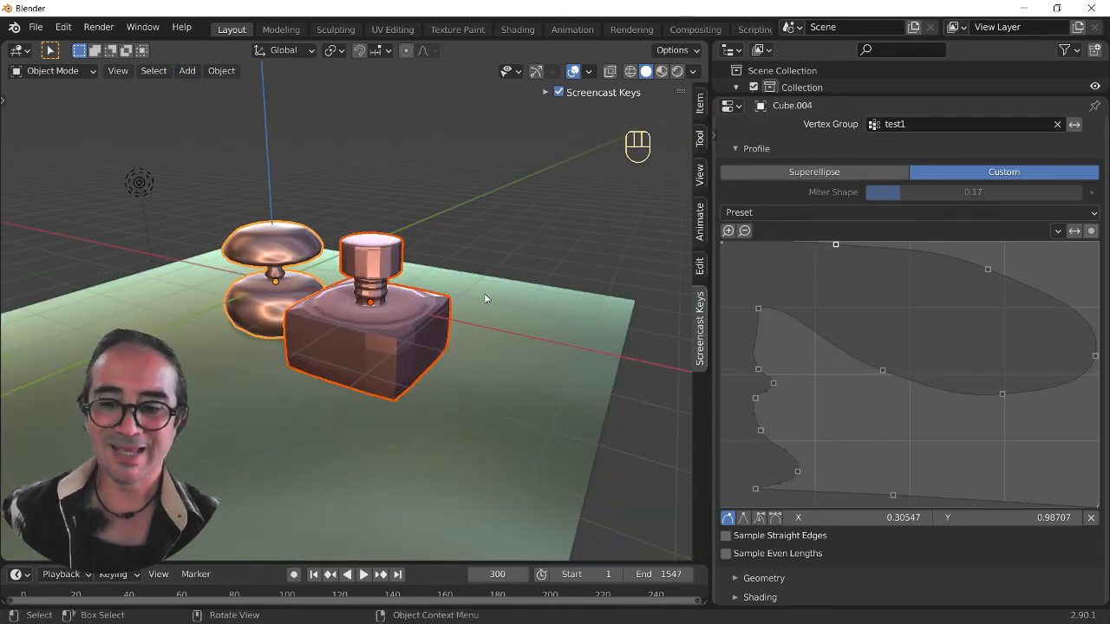
key(g)
key(y)
click(429, 358)
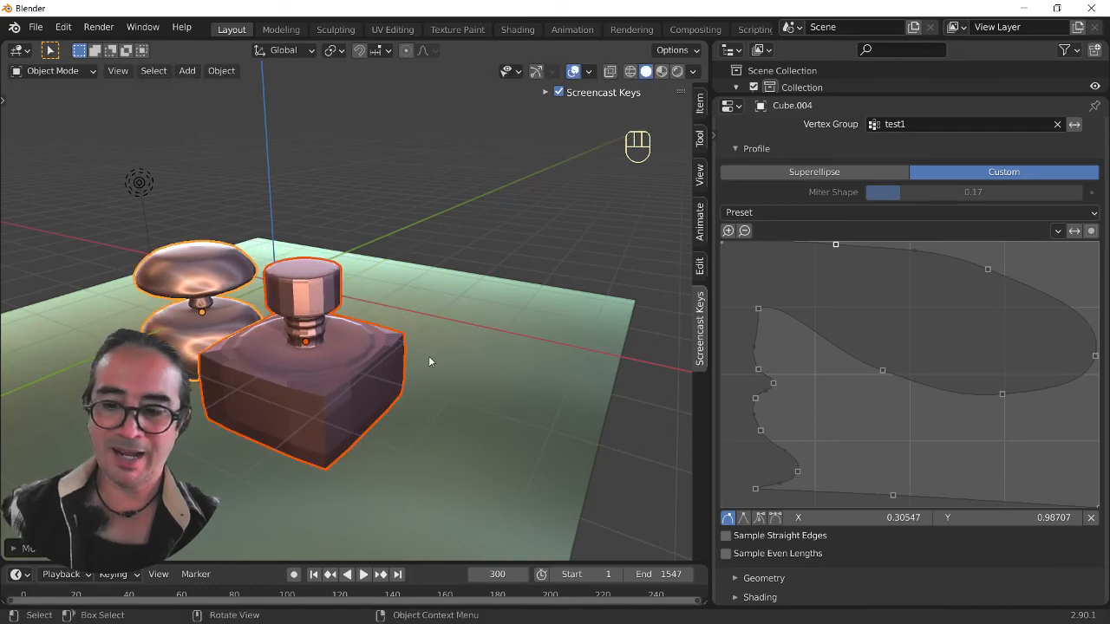
- Reveal the hidden objects and move the front blue mushroom along the X axis to the far side of the faceted bottle
middle_drag(428, 361, 238, 314)
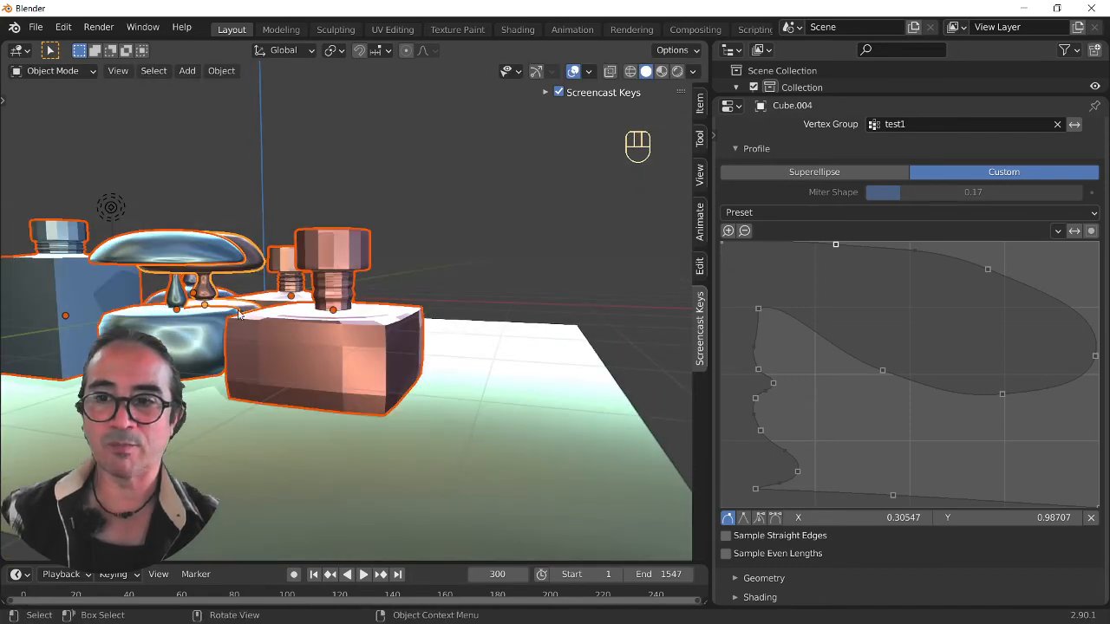
click(237, 313)
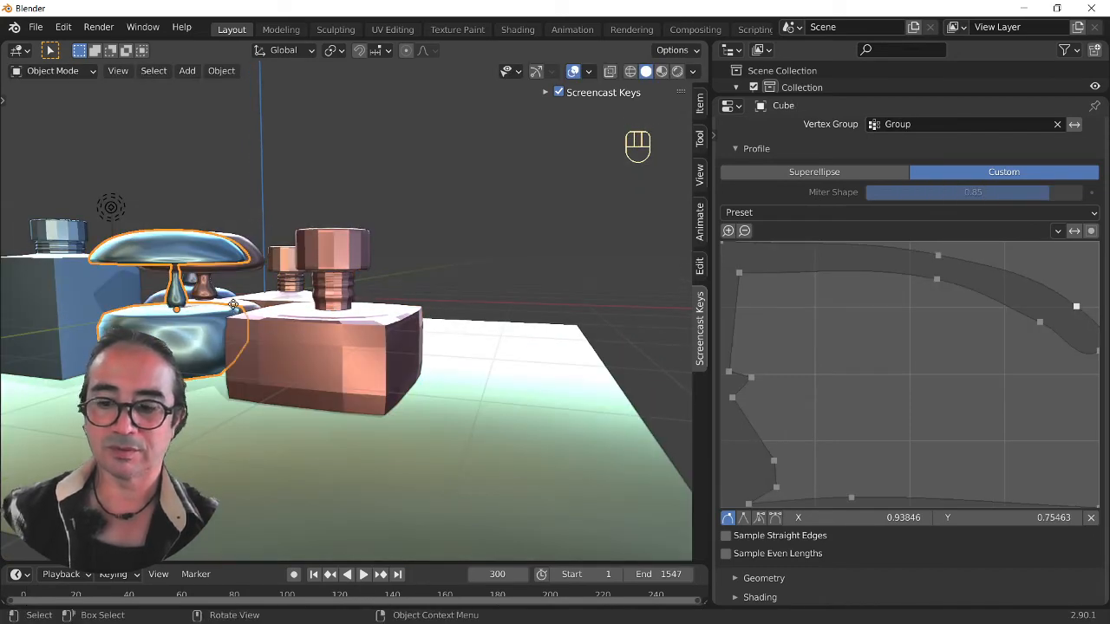
key(g)
key(x)
click(624, 369)
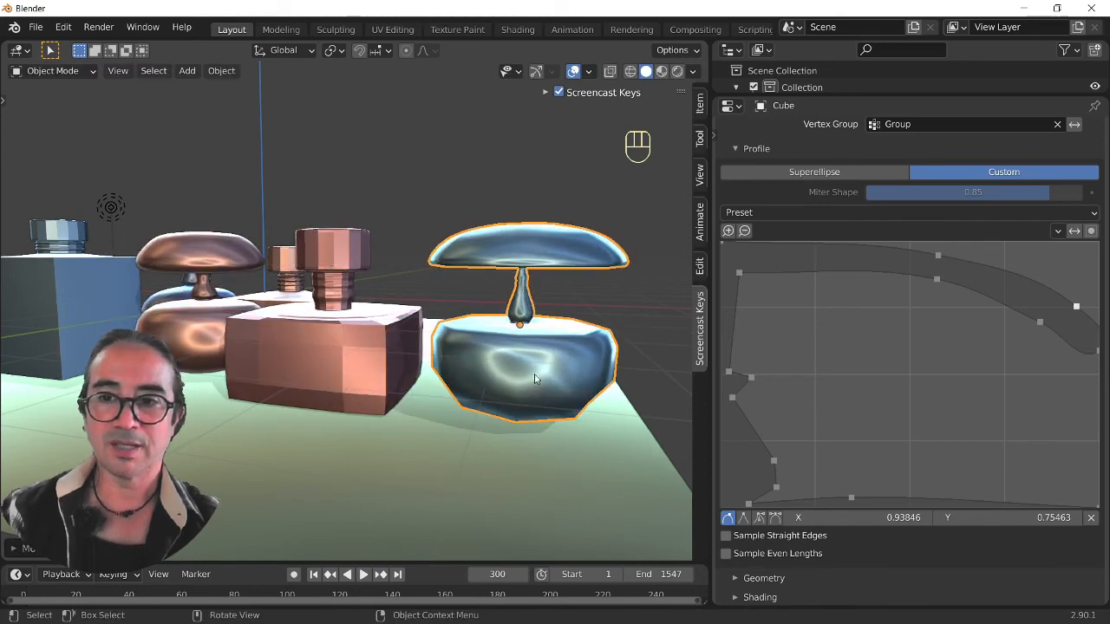
- Maximize the 3D viewport and examine the arranged mushroom and bottle shapes from different angles
scroll(529, 379, down, 4)
middle_drag(322, 367, 367, 372)
key(ctrl+space)
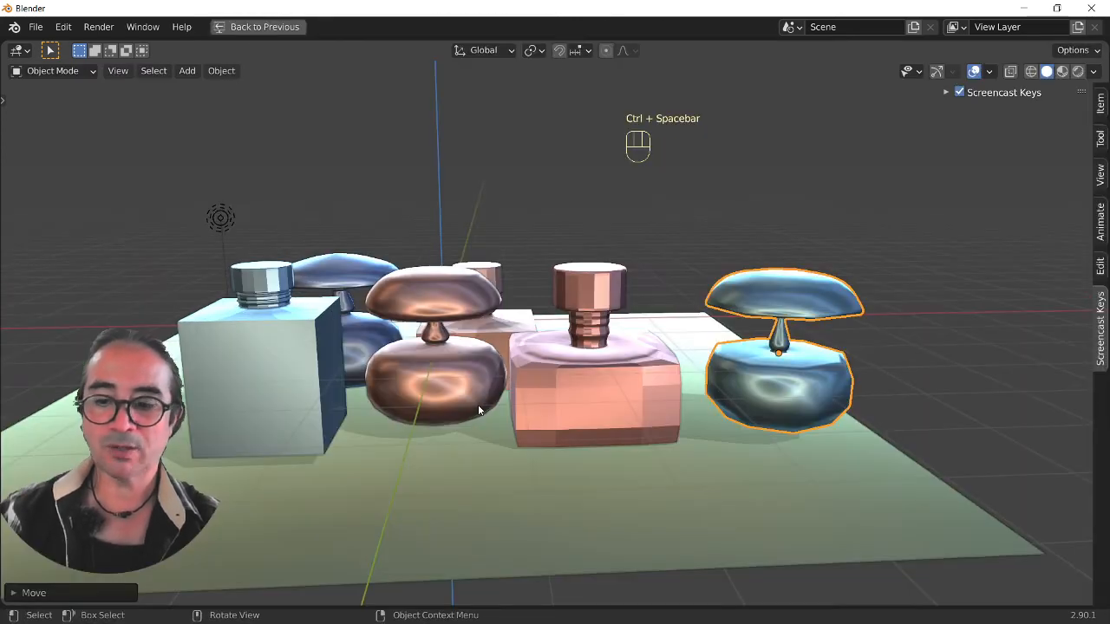
middle_drag(559, 425, 721, 405)
scroll(722, 406, up, 3)
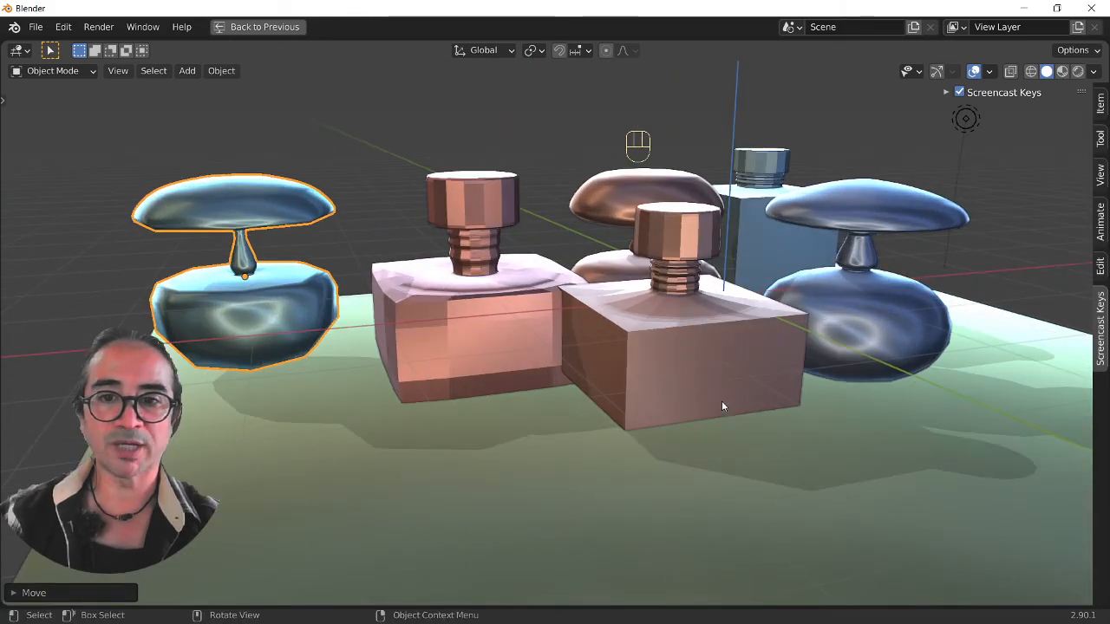
middle_drag(571, 423, 621, 418)
scroll(565, 438, down, 1)
middle_drag(621, 418, 567, 440)
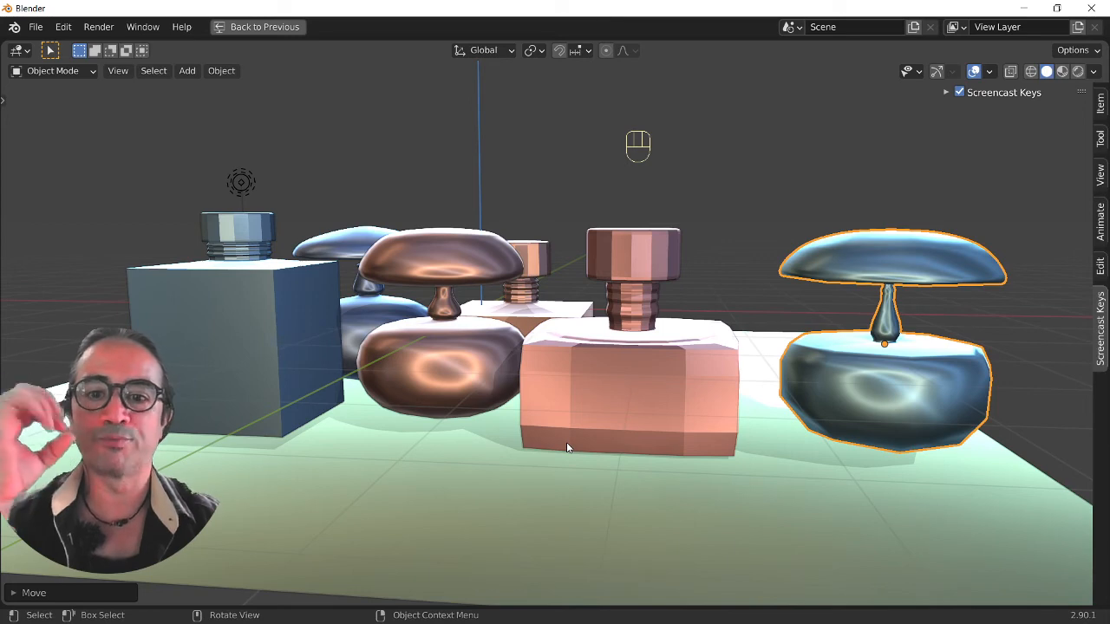
click(593, 623)
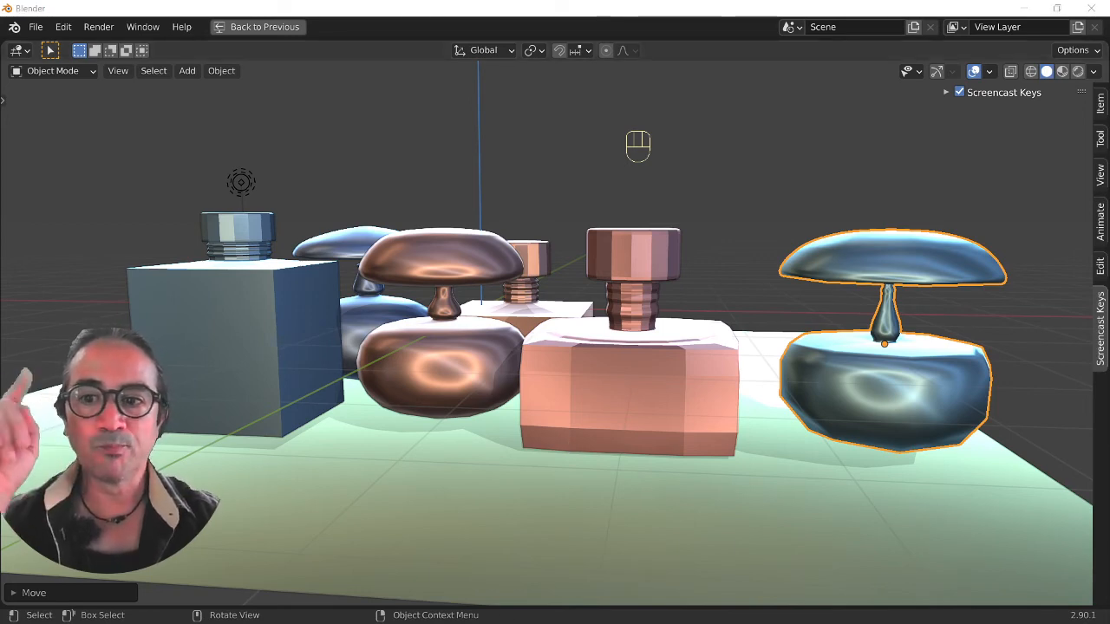